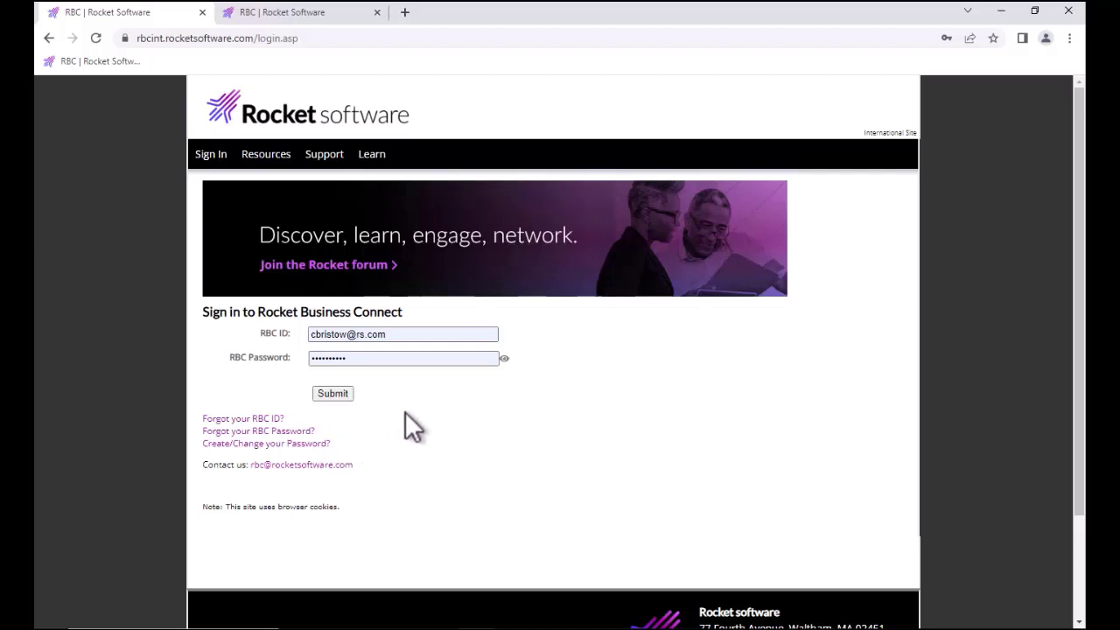
Step: Sign in to Rocket Business Connect with your login ID and view the MVX License Details tab
left_click(343, 396)
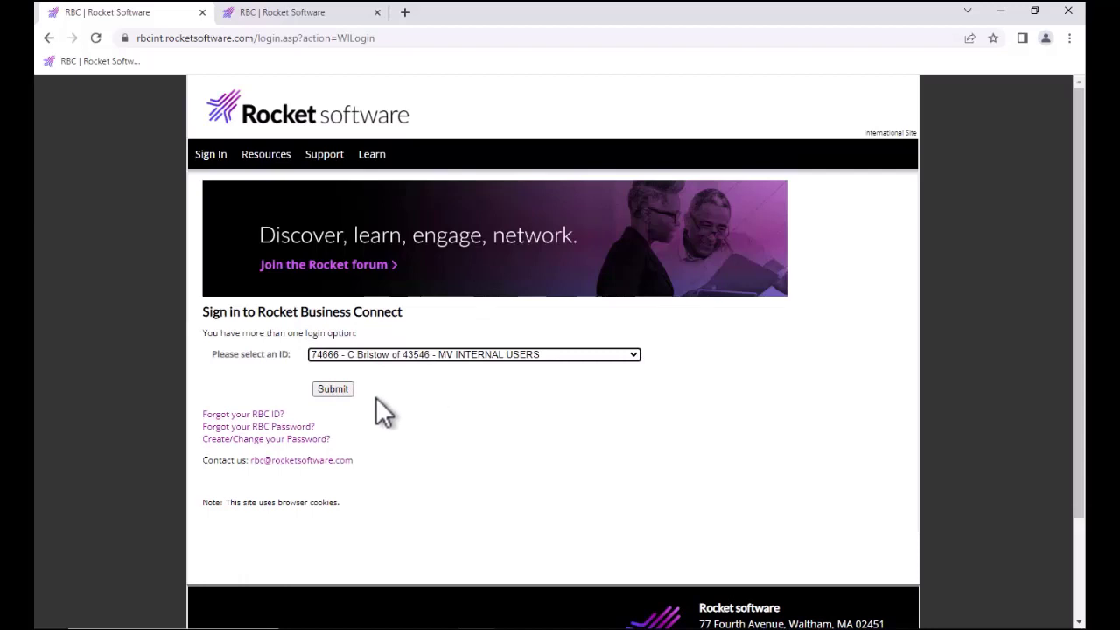
left_click(336, 389)
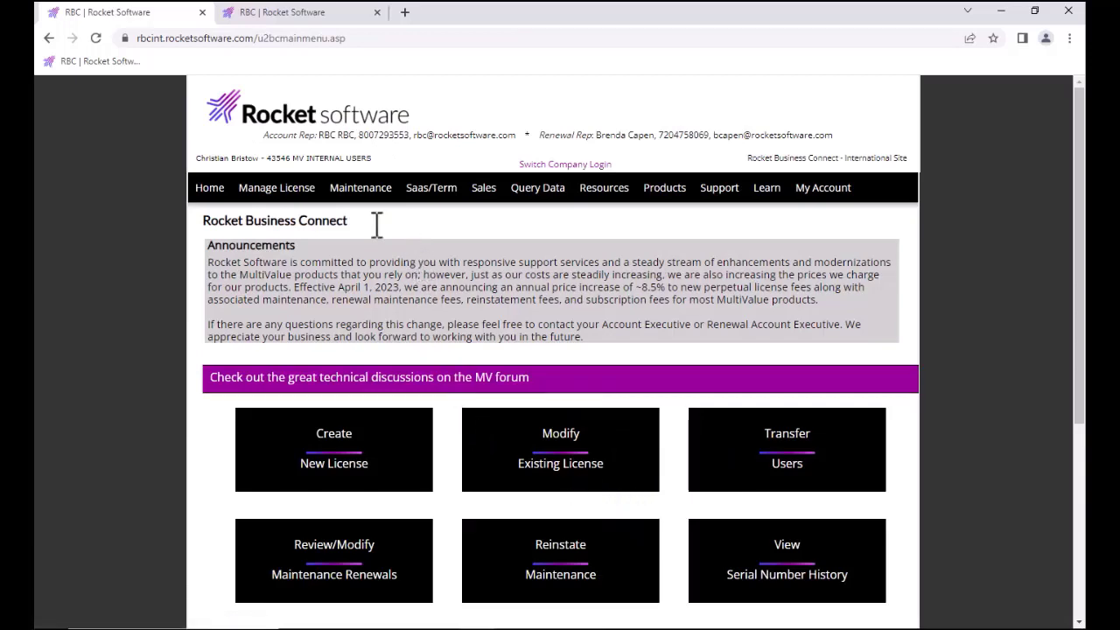
left_click(321, 12)
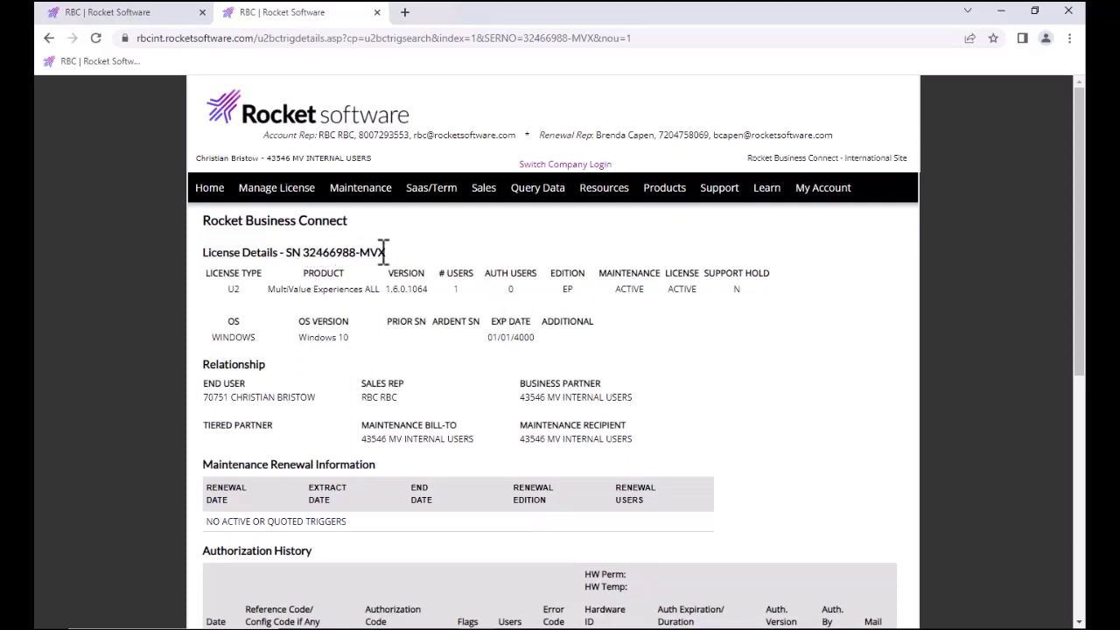
Step: Highlight the licence serial number, version 1.6.0.1064, Windows 10 OS version and End User entry
left_click_drag(303, 251, 359, 254)
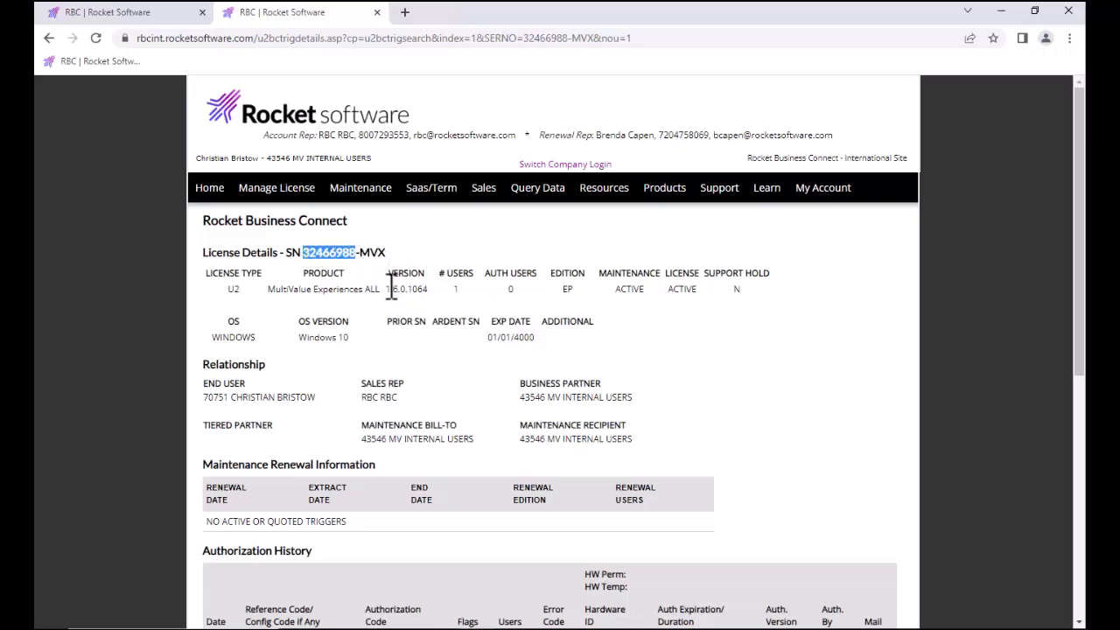
left_click_drag(385, 290, 428, 289)
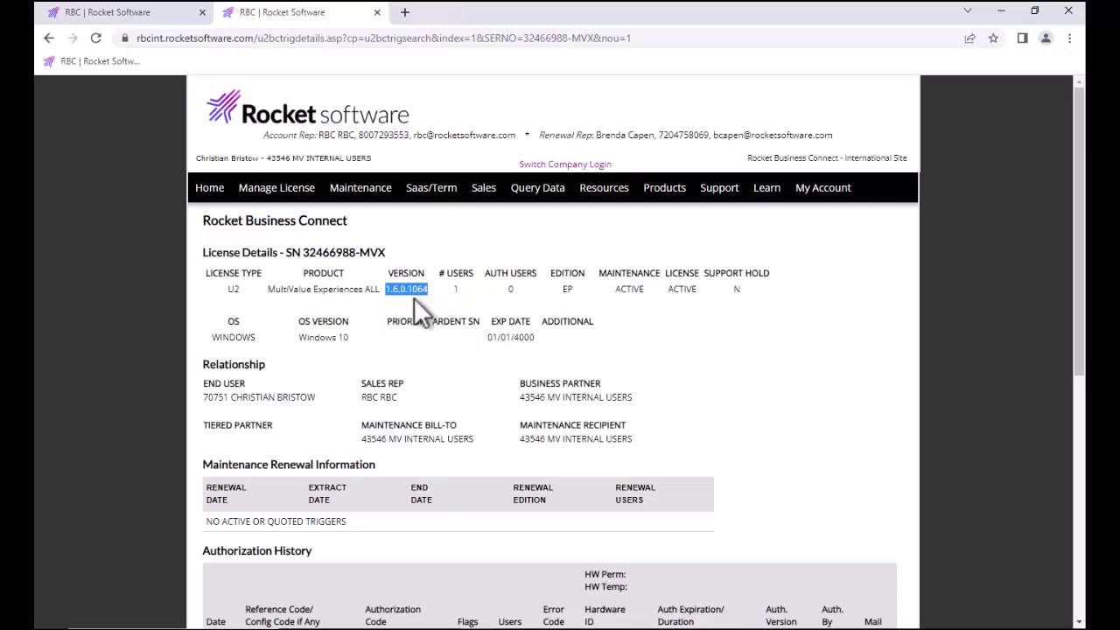
left_click_drag(300, 338, 351, 337)
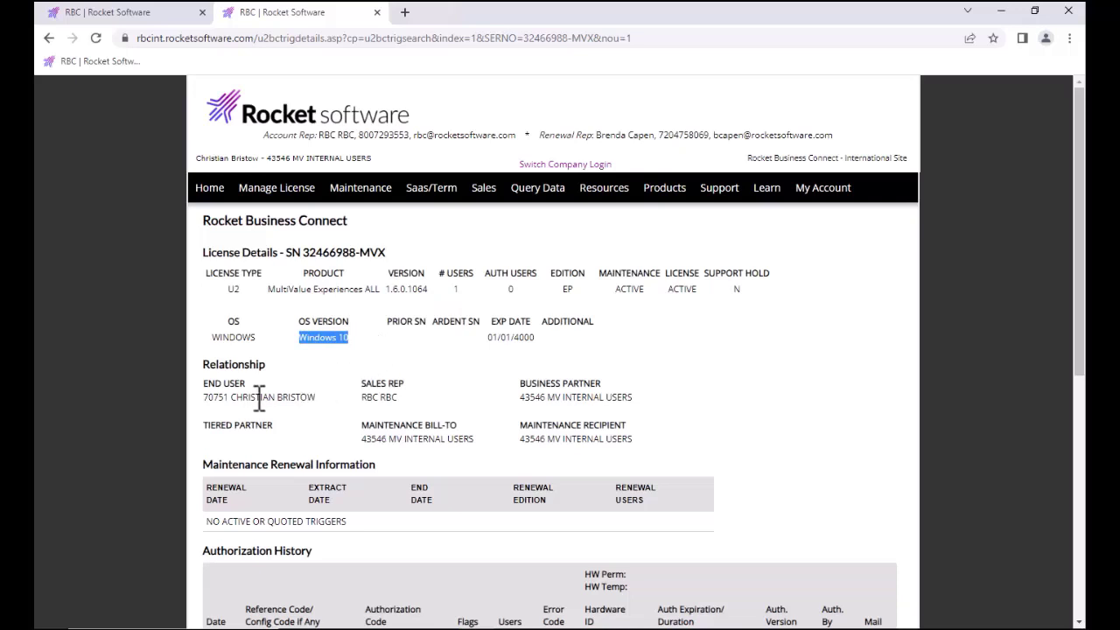
left_click_drag(230, 398, 331, 411)
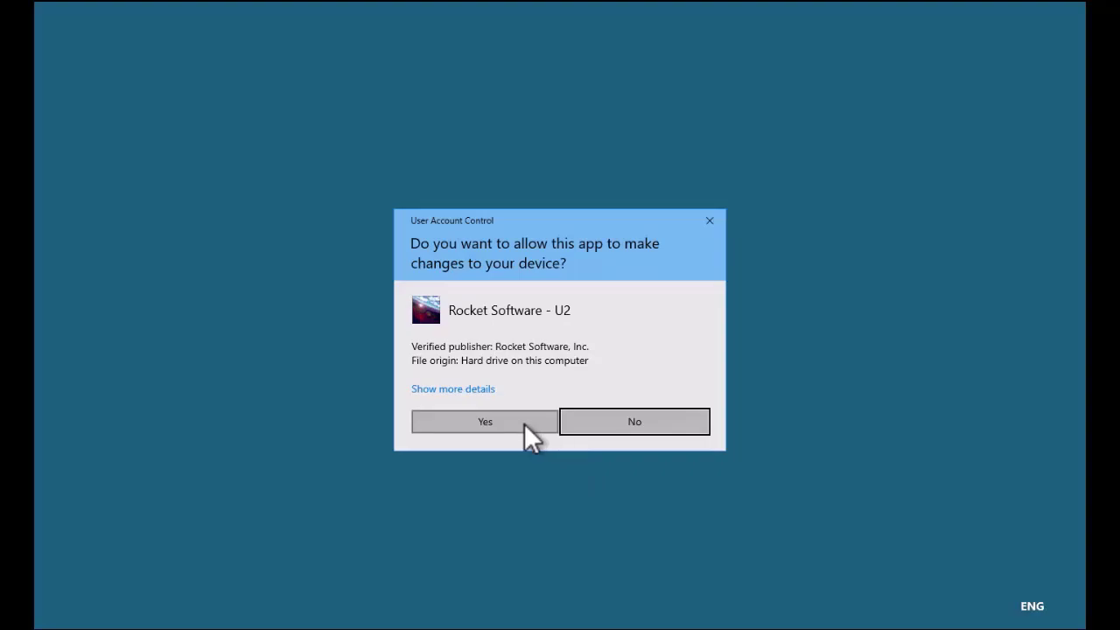
Step: Open UniVerse Control Panel as admin, confirm its services are running, and view version 11.3.5.0
left_click(524, 423)
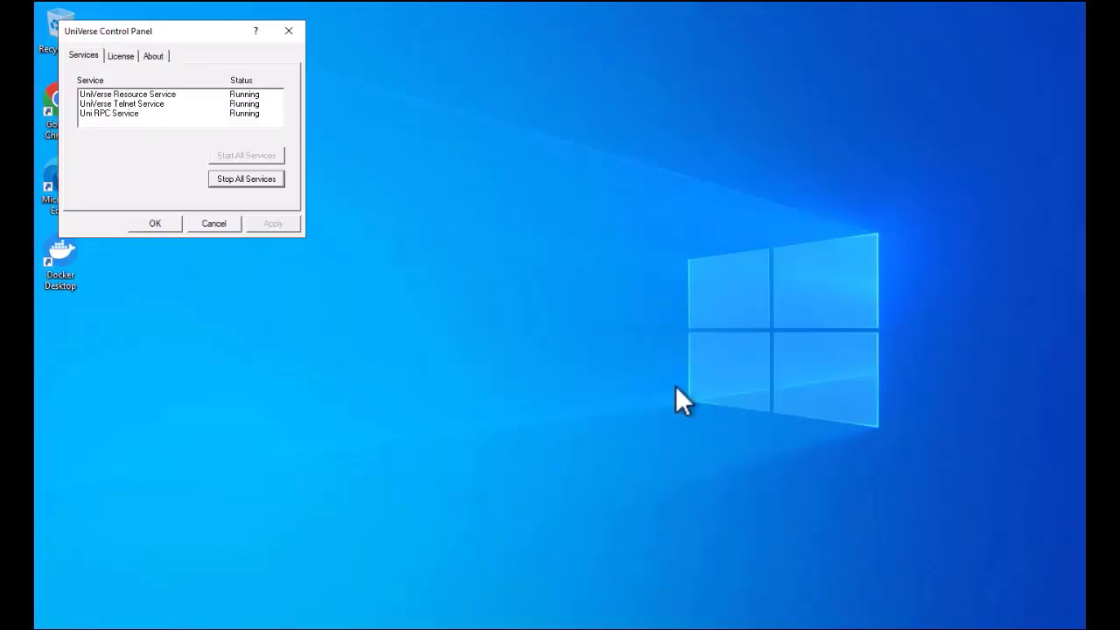
left_click_drag(205, 39, 329, 39)
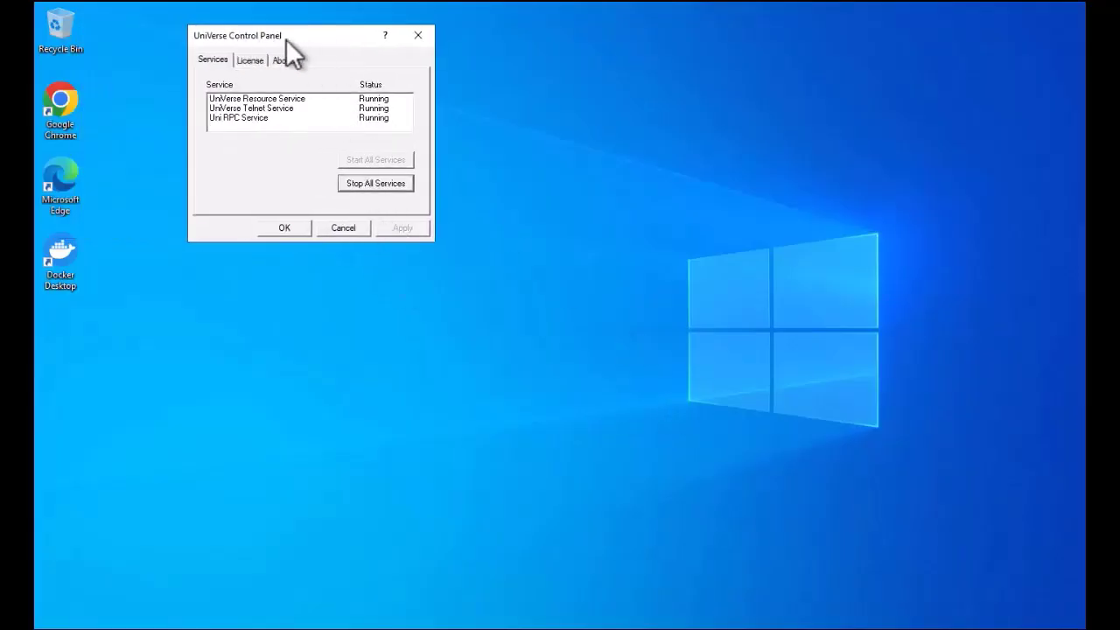
left_click(283, 62)
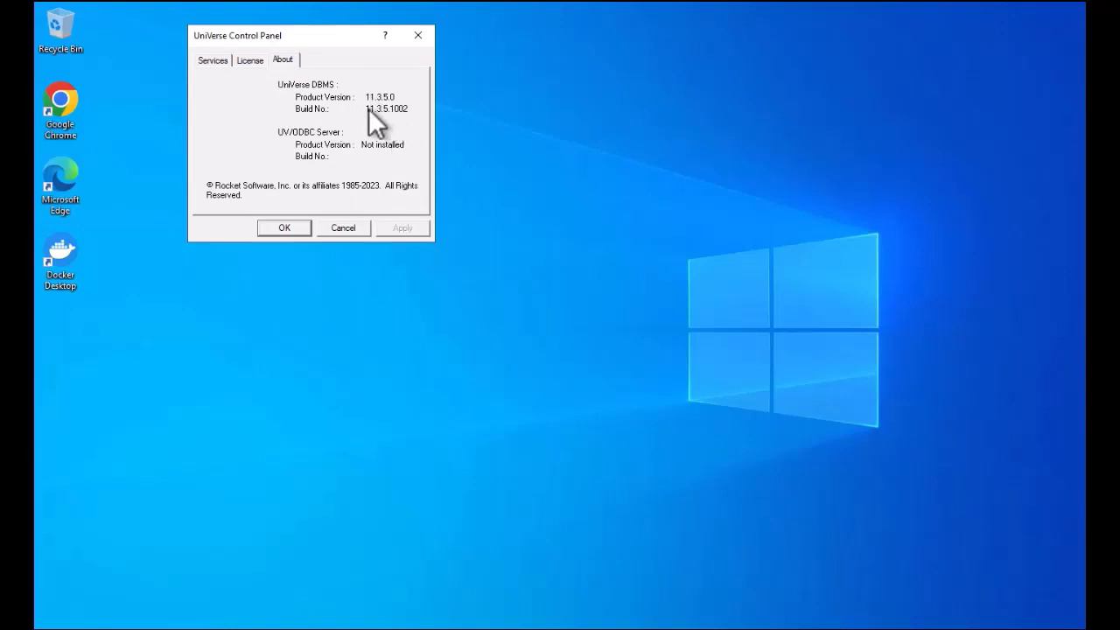
left_click(212, 60)
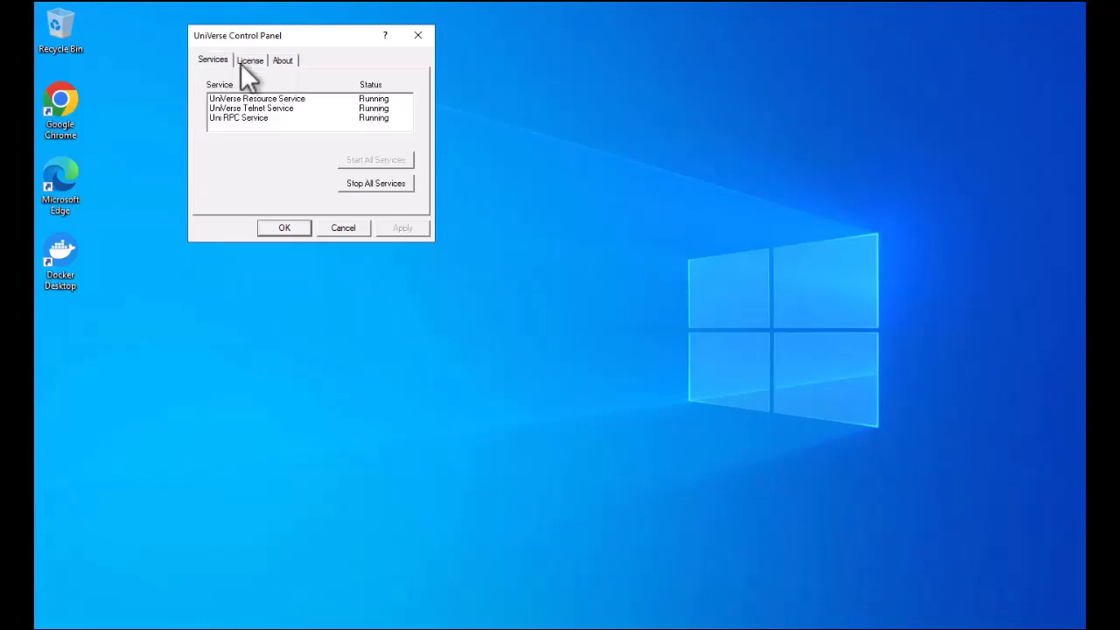
left_click(287, 63)
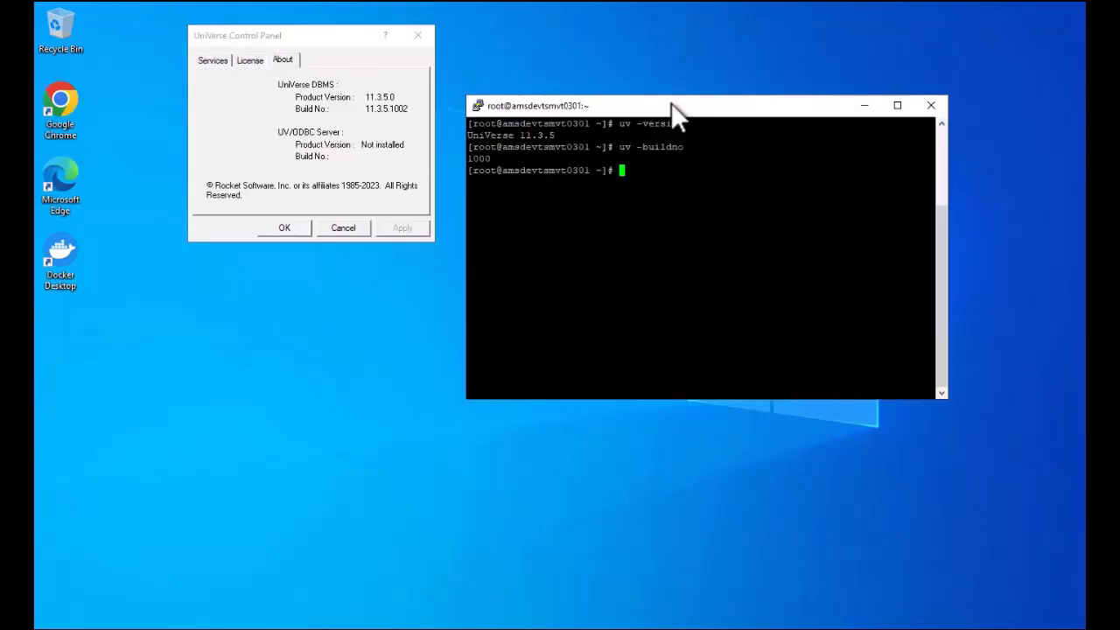
Step: Run uvregen -z from $UVHOME, mark the Authorized: Yes line, and bring up uvconfig in Notepad
type("uvregen -z")
key("BackSpace")
key("BackSpace")
key("BackSpace")
key("BackSpace")
key("BackSpace")
key("BackSpace")
key("BackSpace")
key("BackSpace")
key("BackSpace")
key("BackSpace")
type("cd $UVHOME")
key("Return")
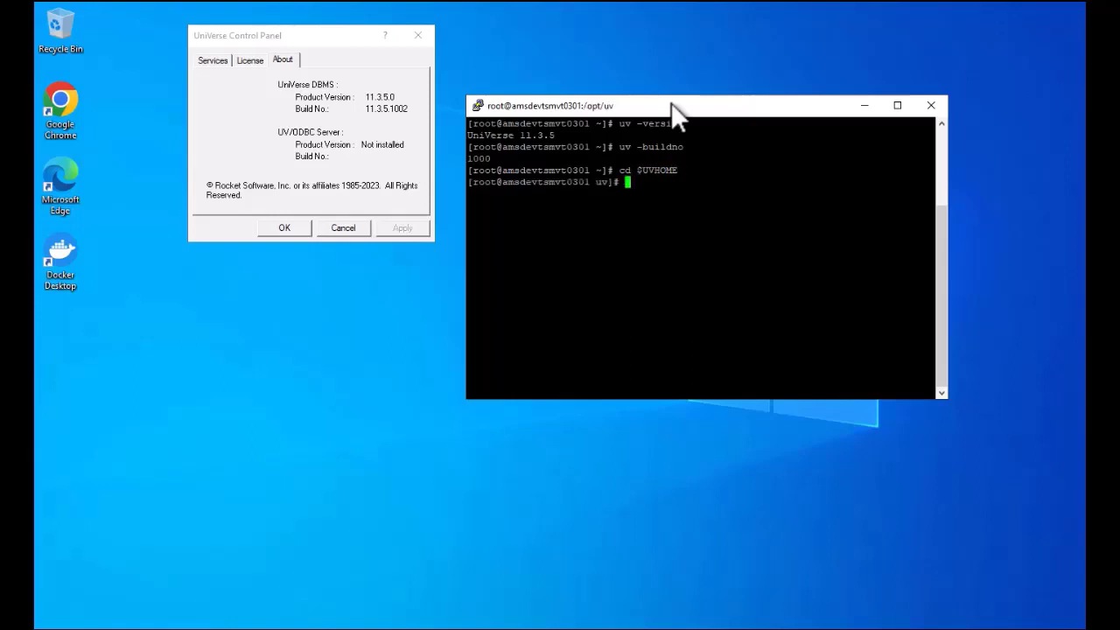
type("uvregen -z")
key("Return")
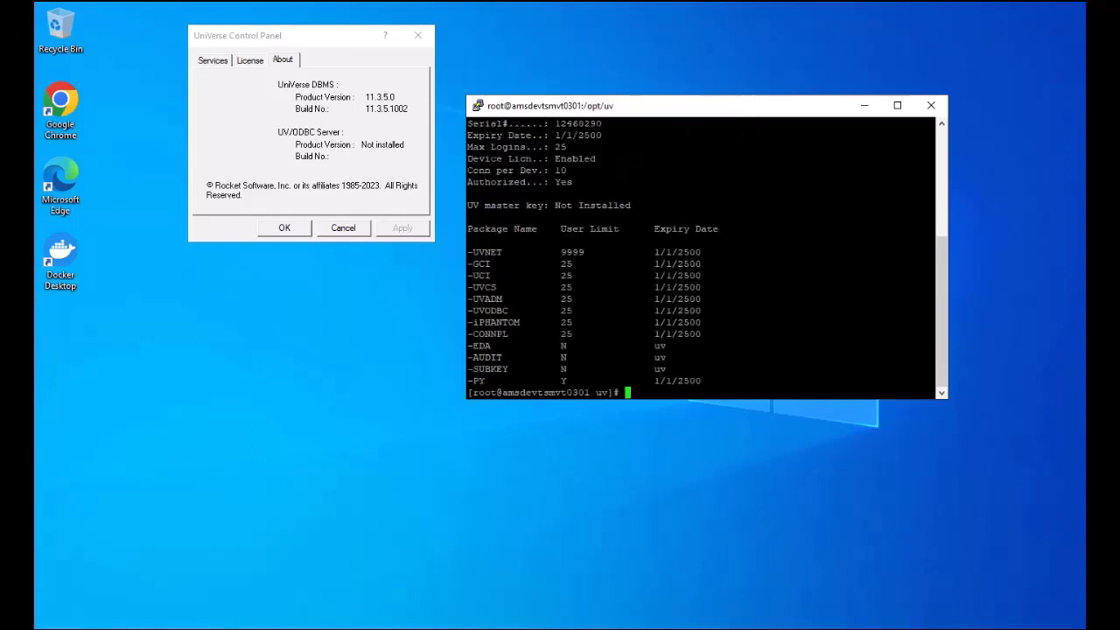
left_click_drag(467, 182, 567, 182)
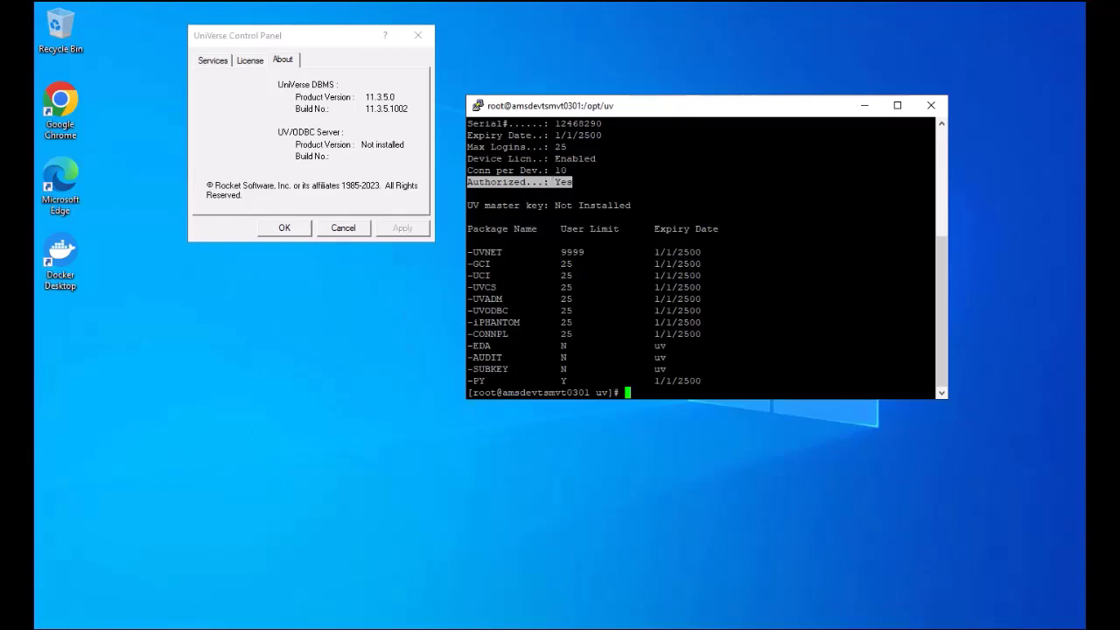
left_click(595, 628)
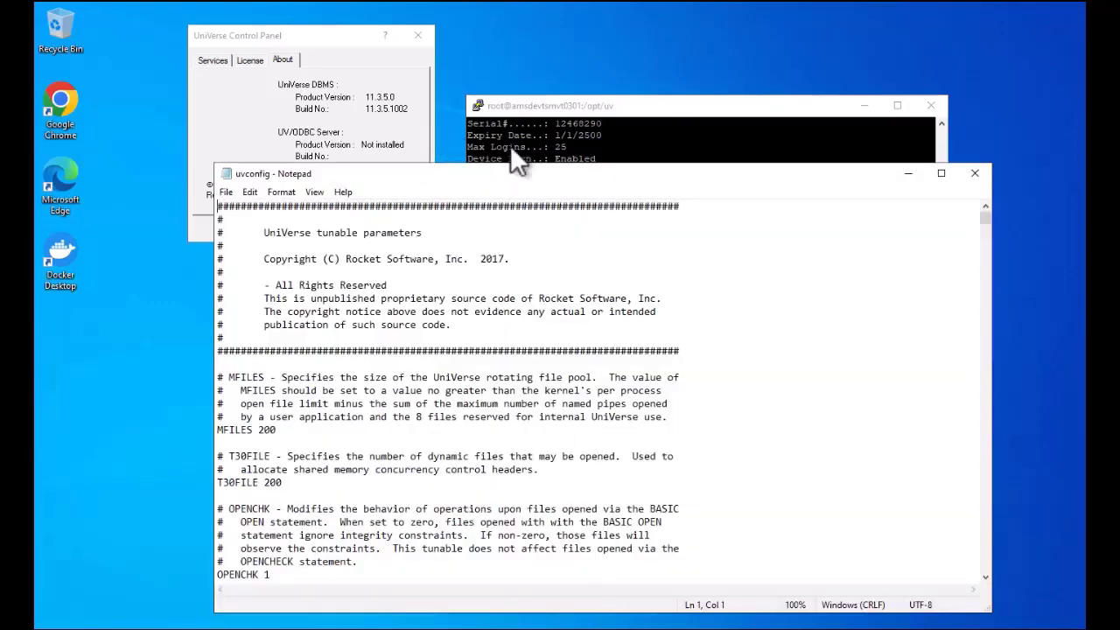
Step: Find PERF_MON_MODE in uvconfig, highlight its setting of 1, and minimize Notepad
left_click_drag(504, 177, 580, 91)
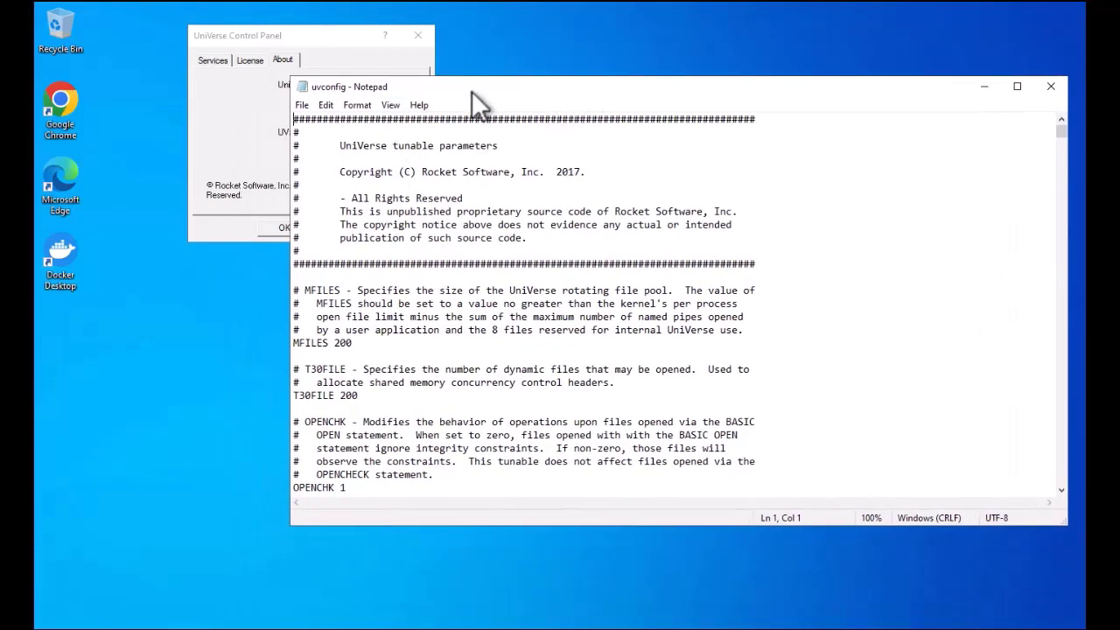
left_click_drag(483, 111, 451, 147)
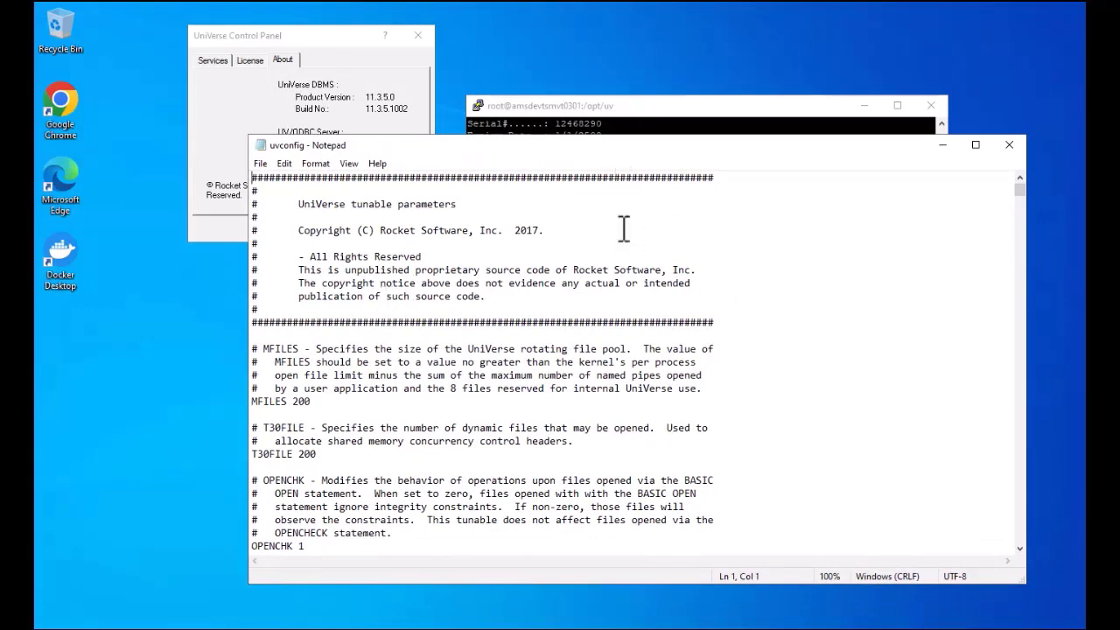
key("ctrl+f")
key("Return")
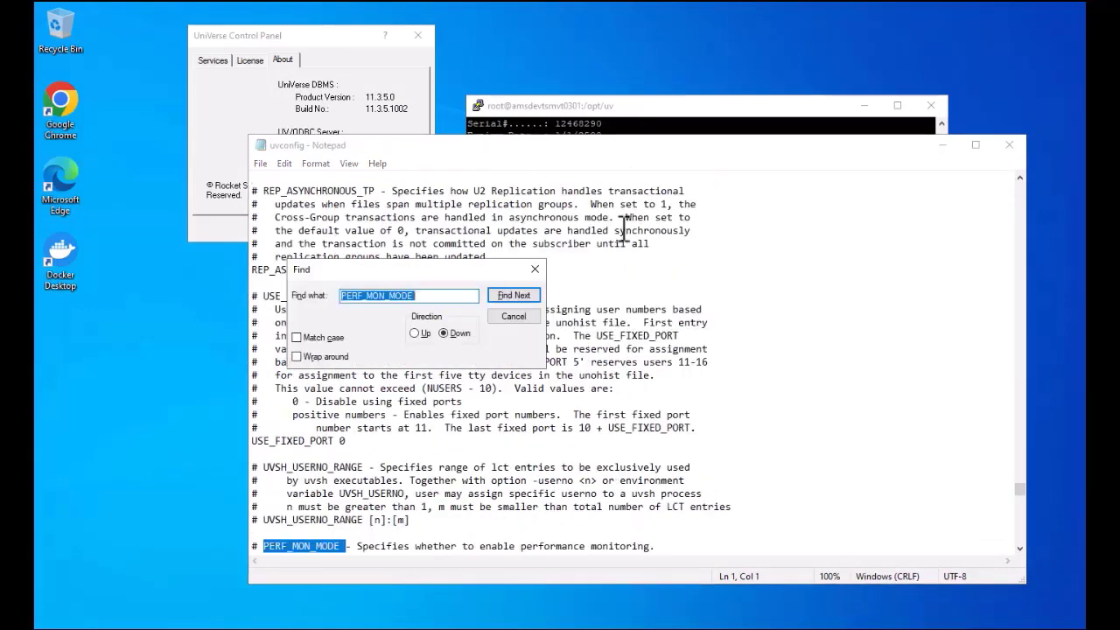
left_click(514, 316)
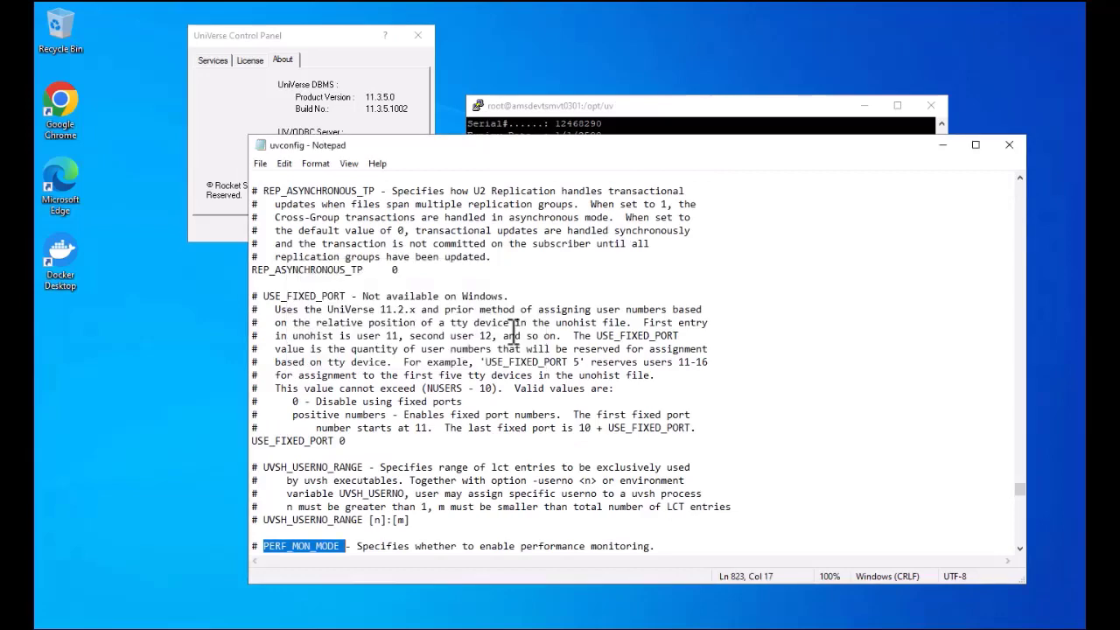
scroll(514, 335, "down", 2)
scroll(515, 335, "down", 1)
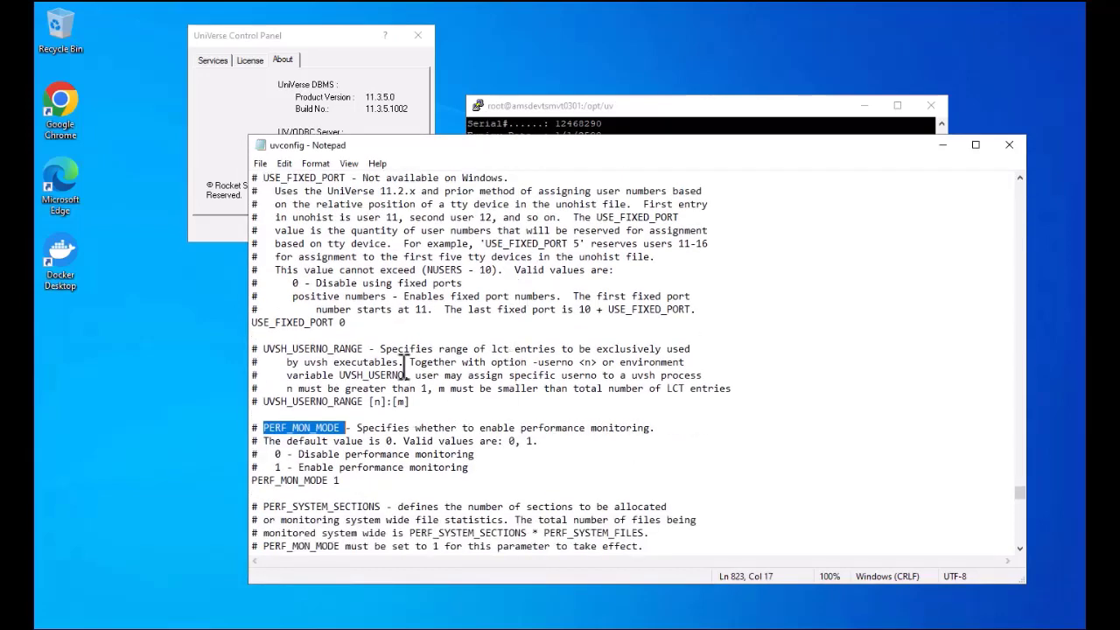
left_click_drag(282, 454, 275, 454)
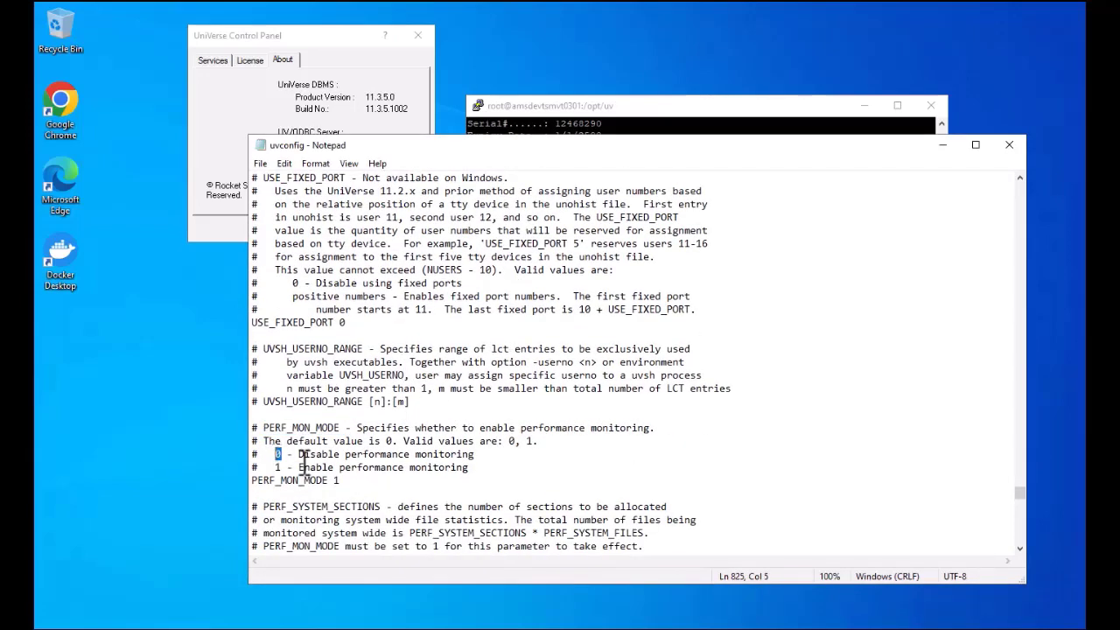
left_click_drag(341, 481, 252, 481)
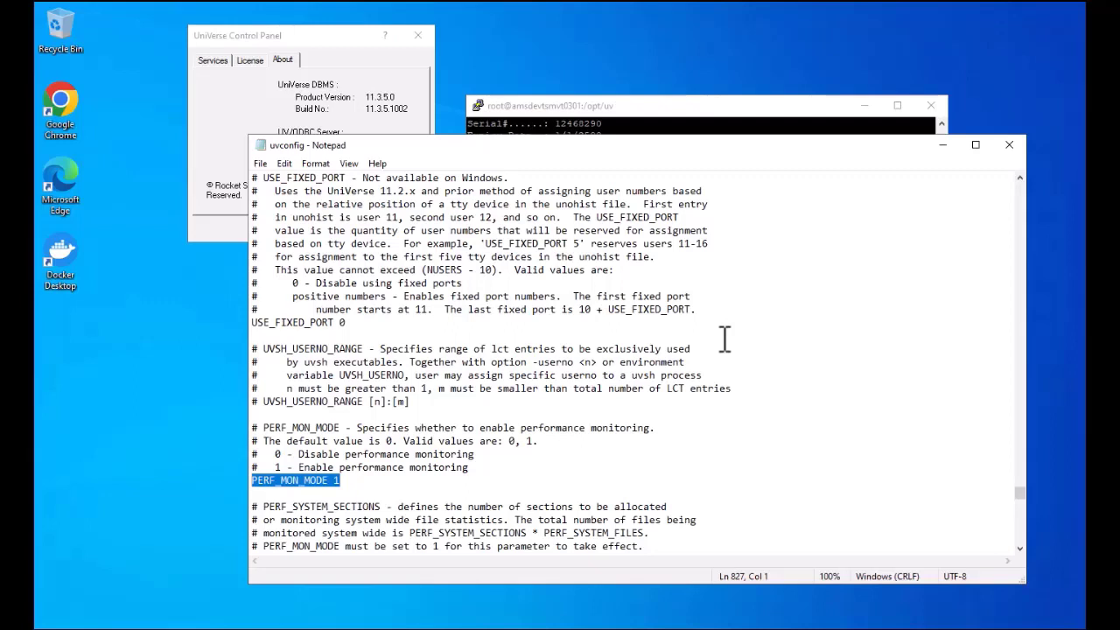
left_click(942, 145)
Step: Run showuv and cat $UVHOME/startuv.log, highlighting the 'Performance shared memory is created' line
left_click(770, 245)
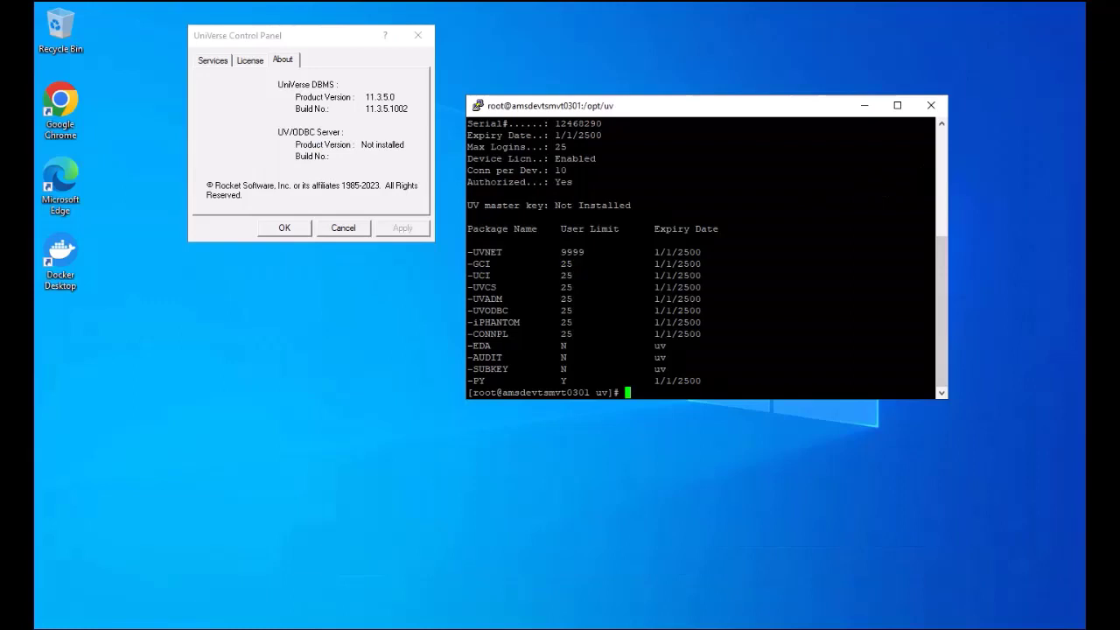
type("showuv")
key("Return")
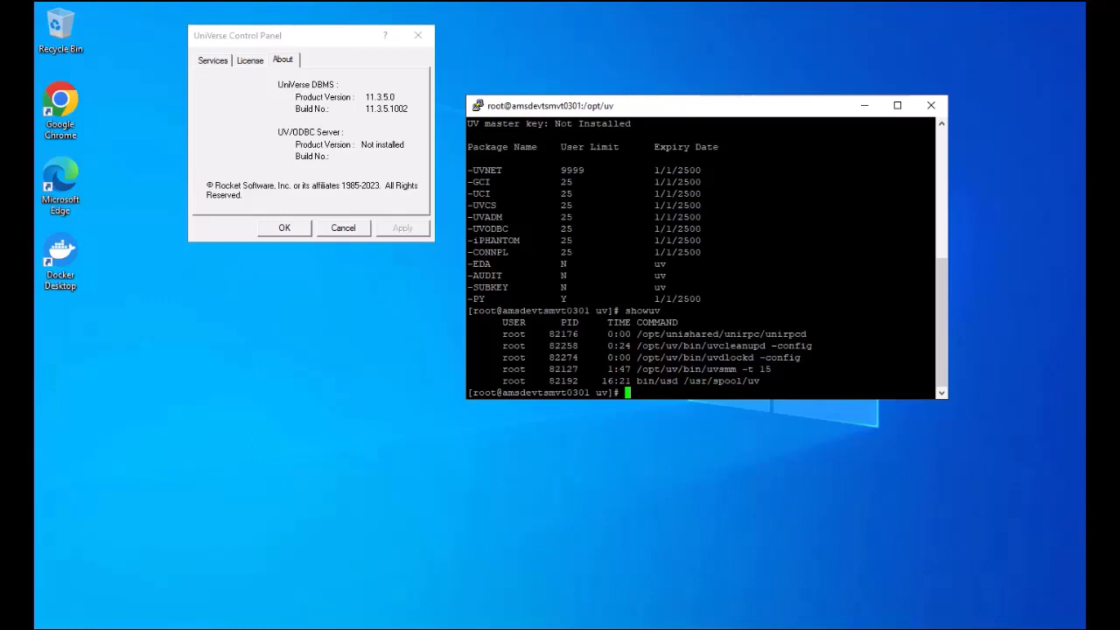
type("cat $UVHOME/startuv.log")
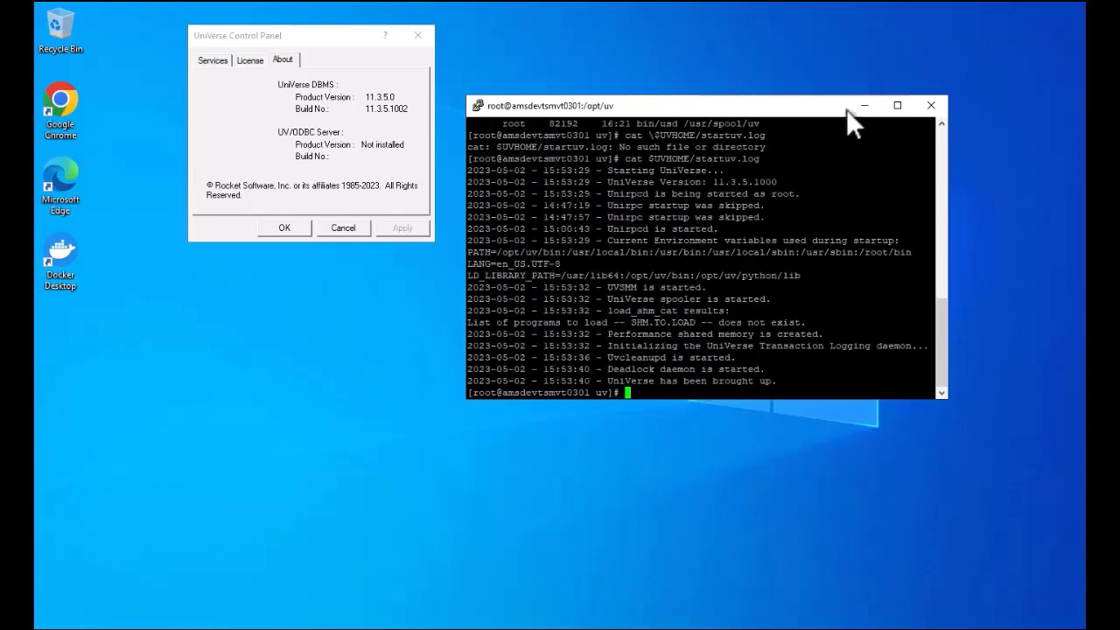
left_click_drag(601, 334, 823, 334)
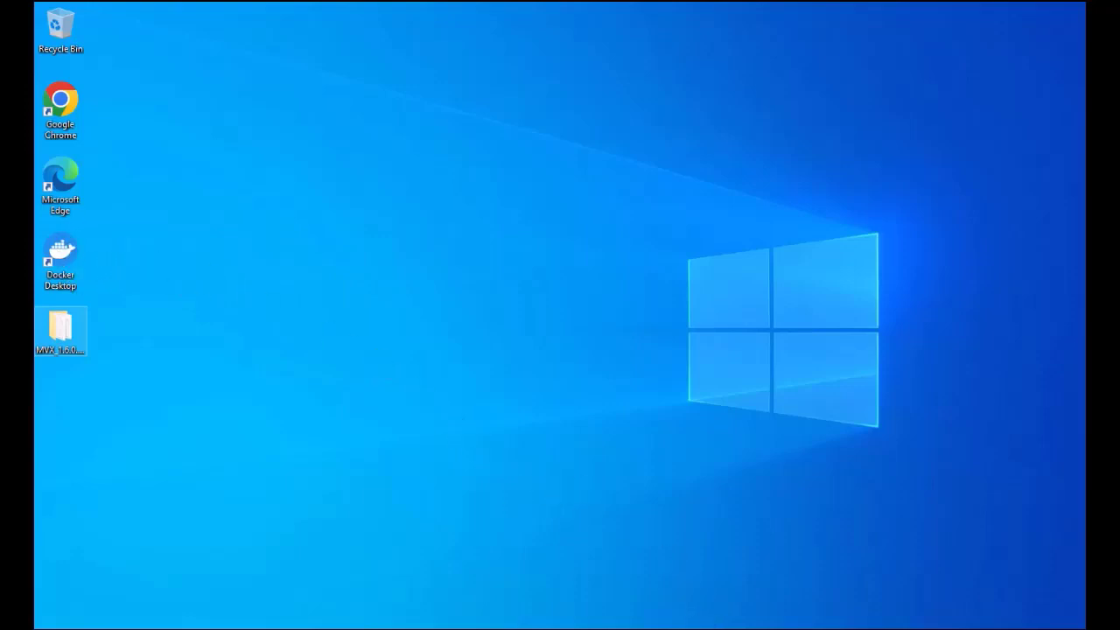
Step: Run docker --version in Command Prompt, confirming Docker 24.0.2 build cb74dfc, then minimize it
left_click_drag(682, 361, 634, 332)
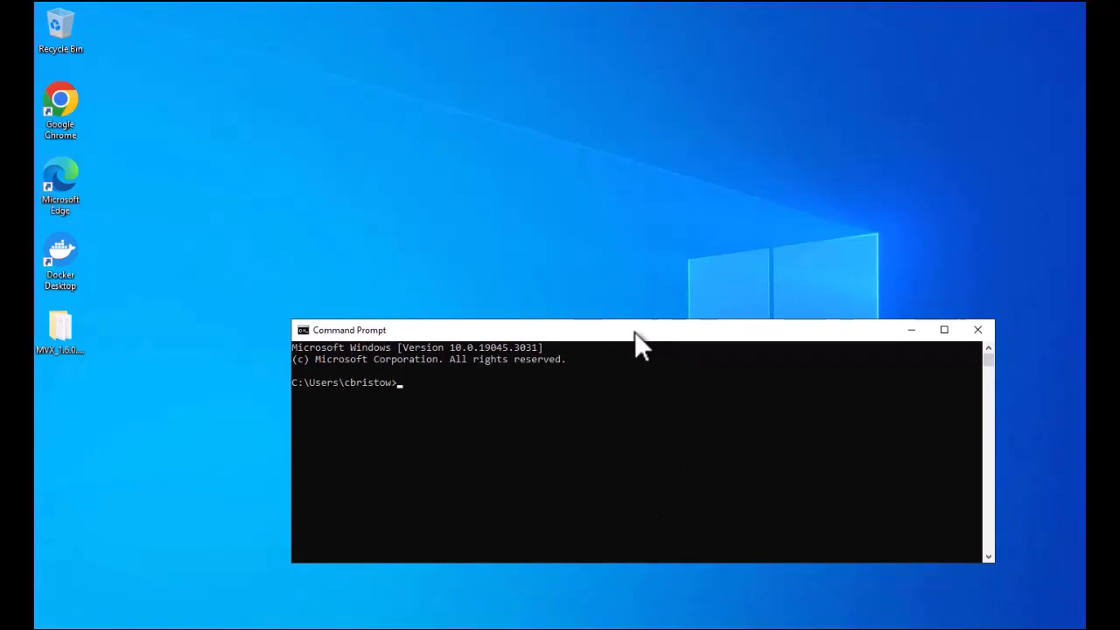
type("docker --version")
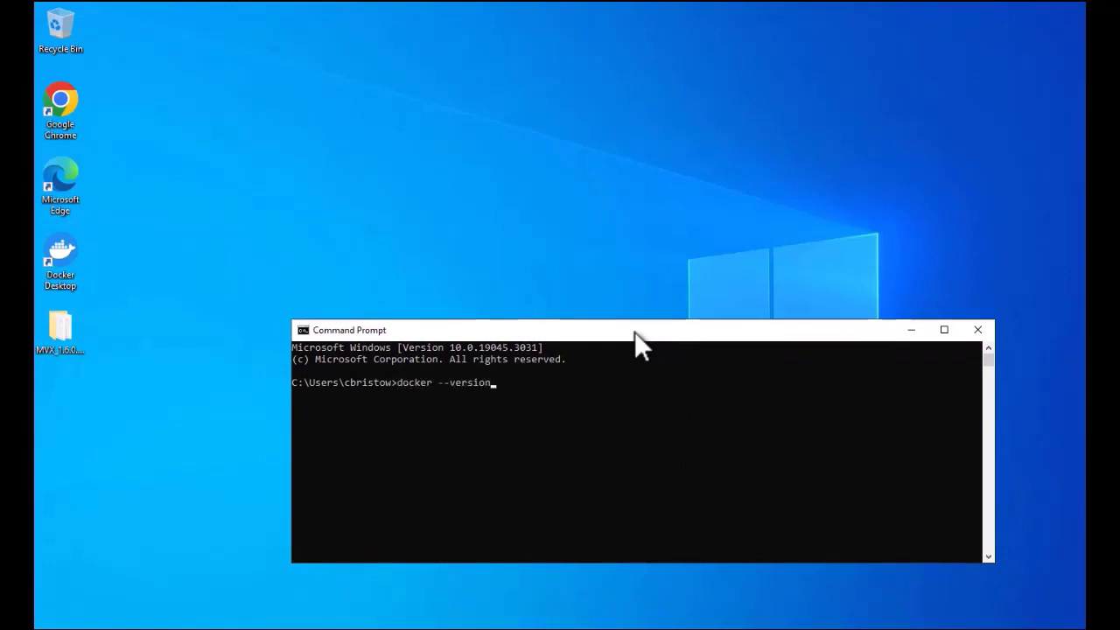
key("Return")
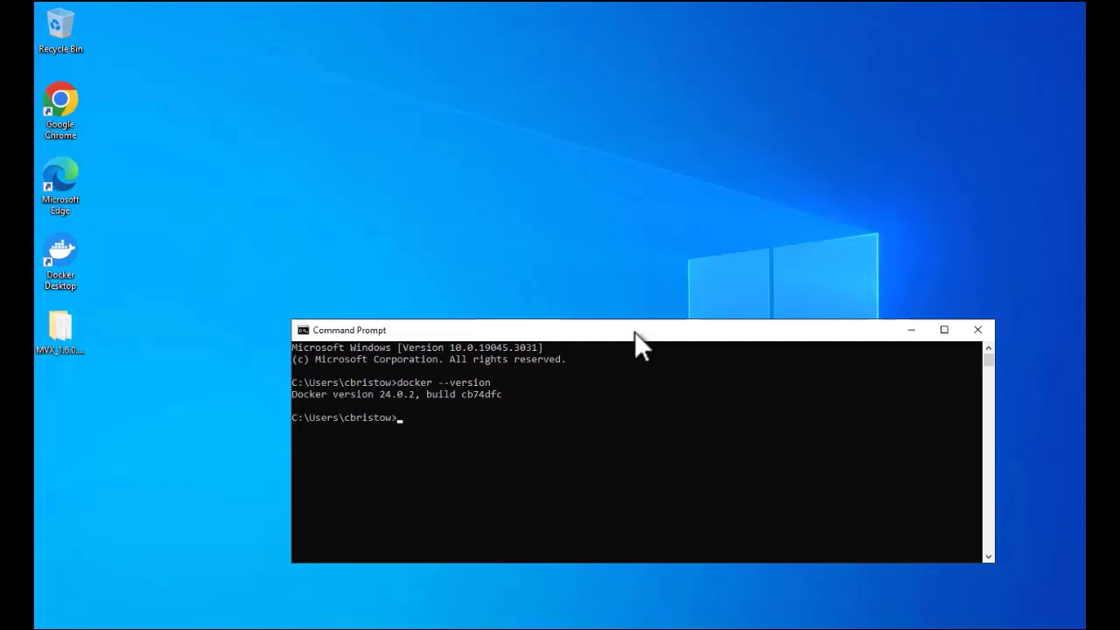
left_click(923, 325)
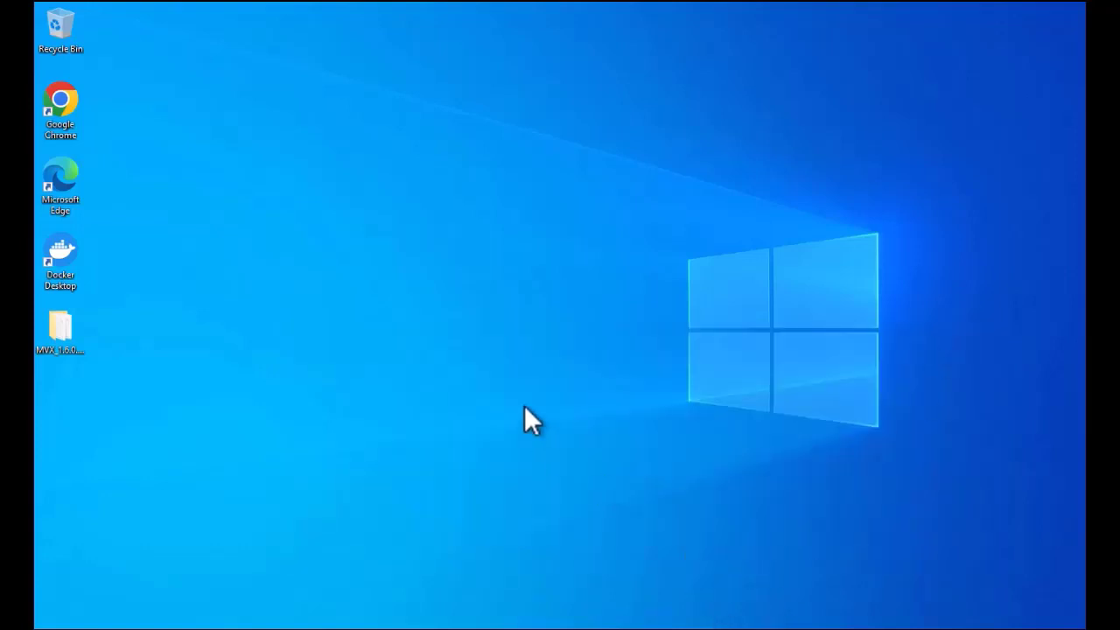
Step: Open the MVX_1.6.0.1064 desktop folder to see mvadmin and mvxserver
double_click(64, 331)
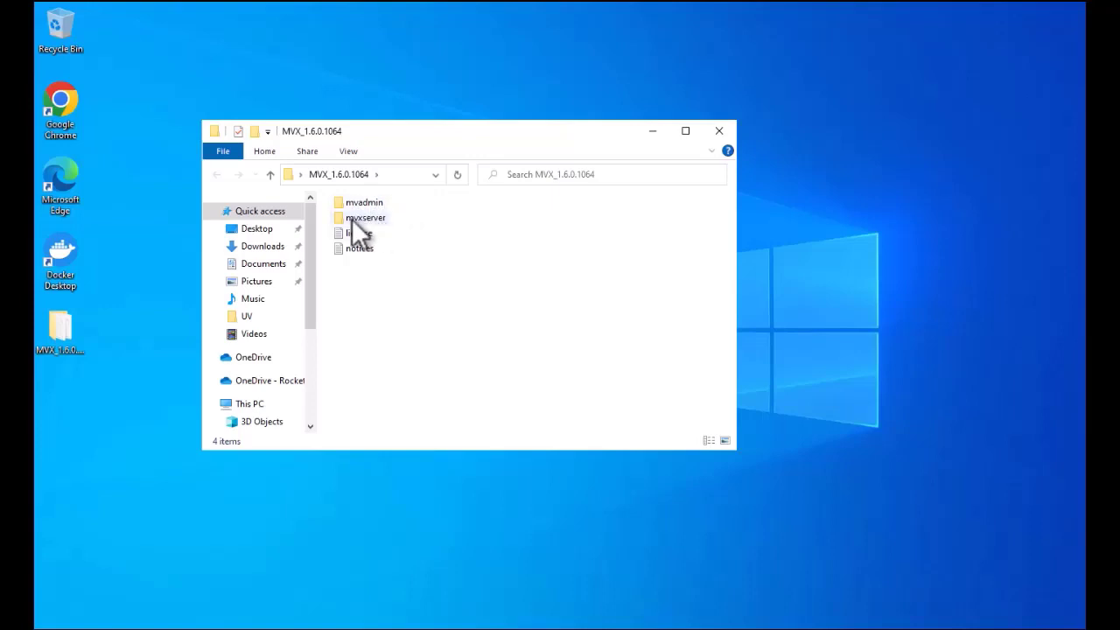
Step: Go into mvxserver\Windows and run MVXSetup as administrator
double_click(368, 217)
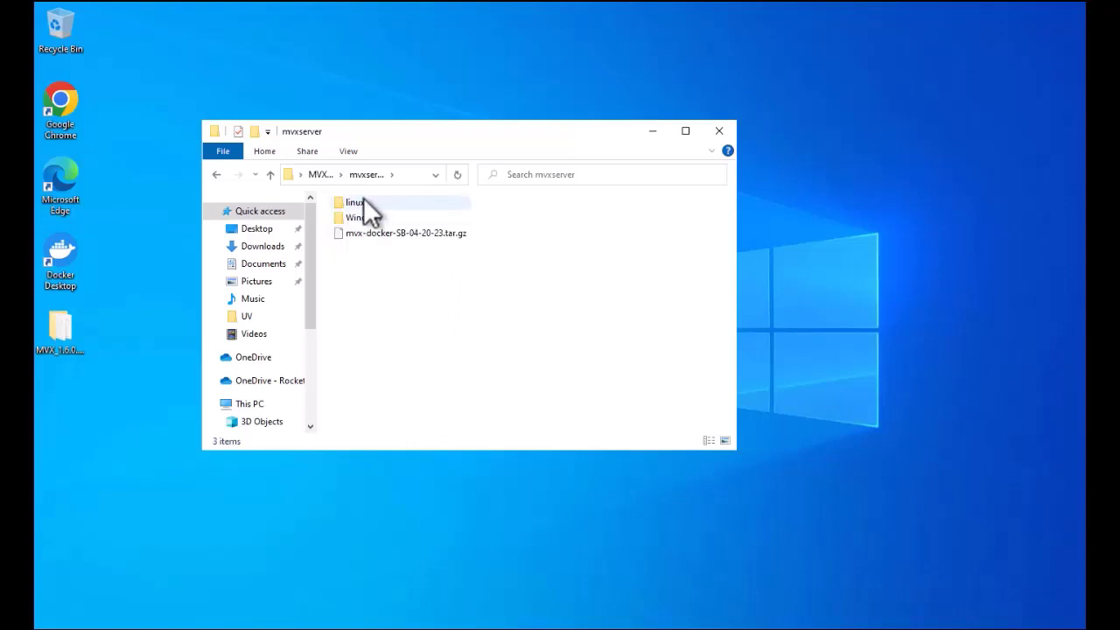
mouse_move(361, 219)
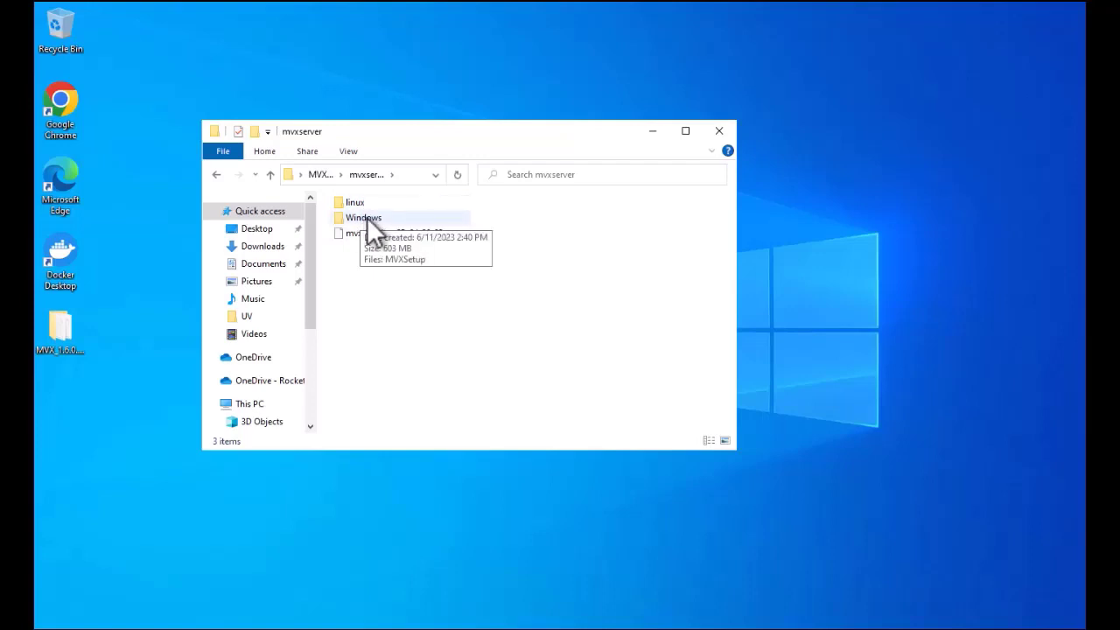
double_click(369, 229)
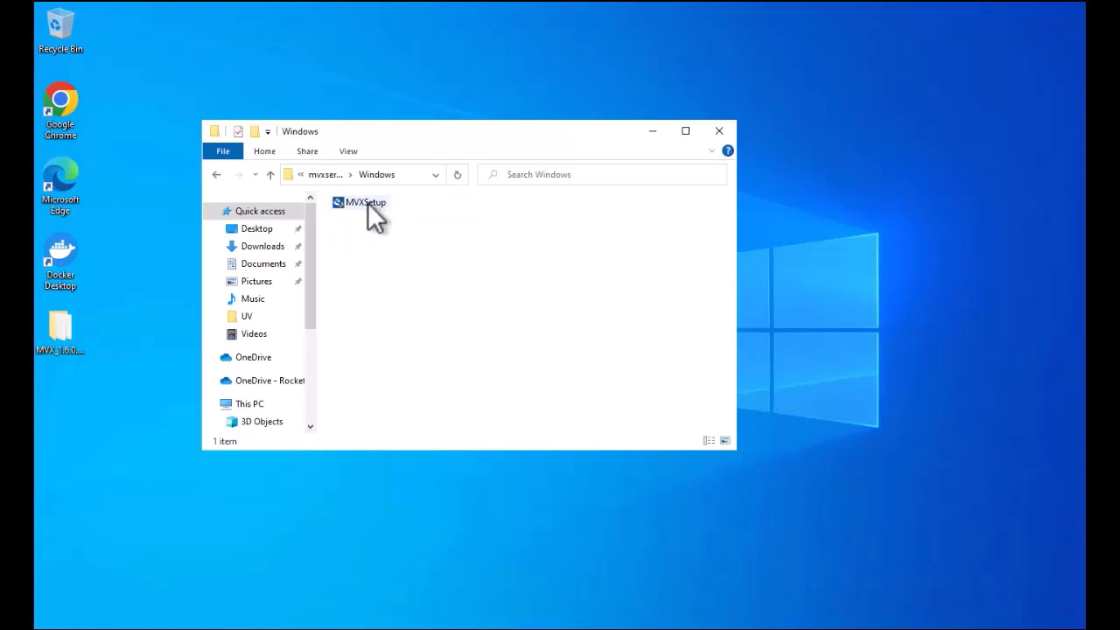
mouse_move(367, 203)
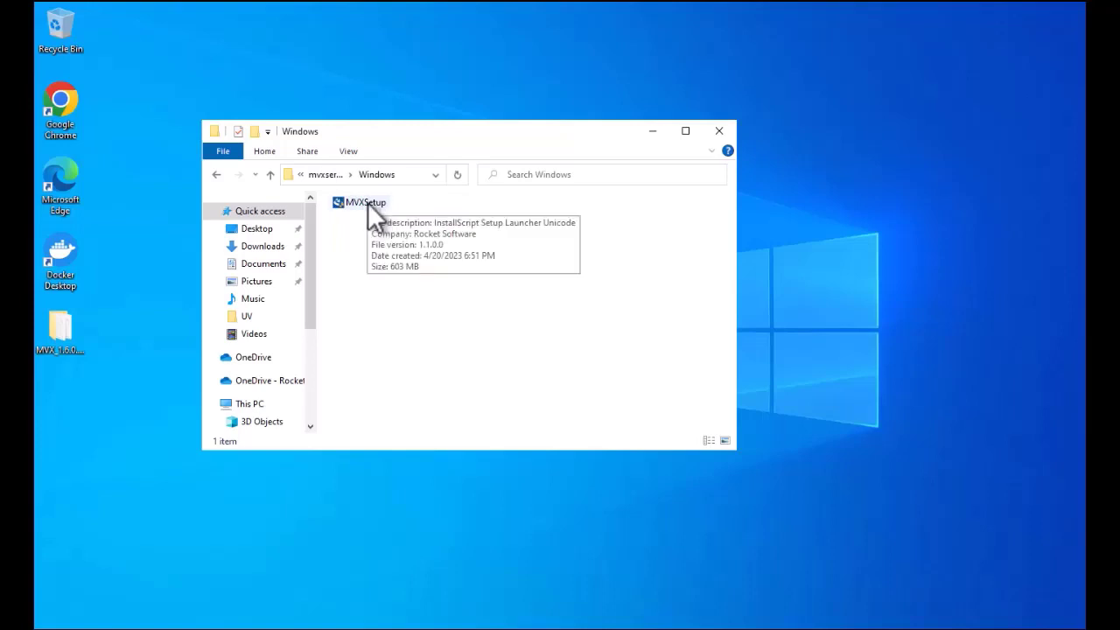
right_click(368, 202)
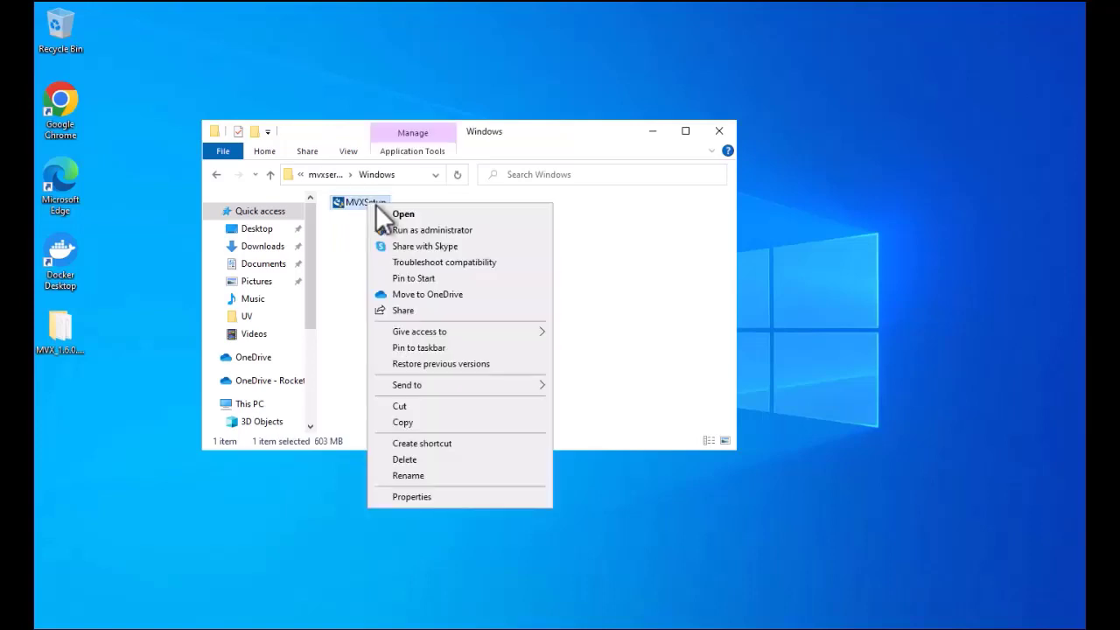
left_click(428, 229)
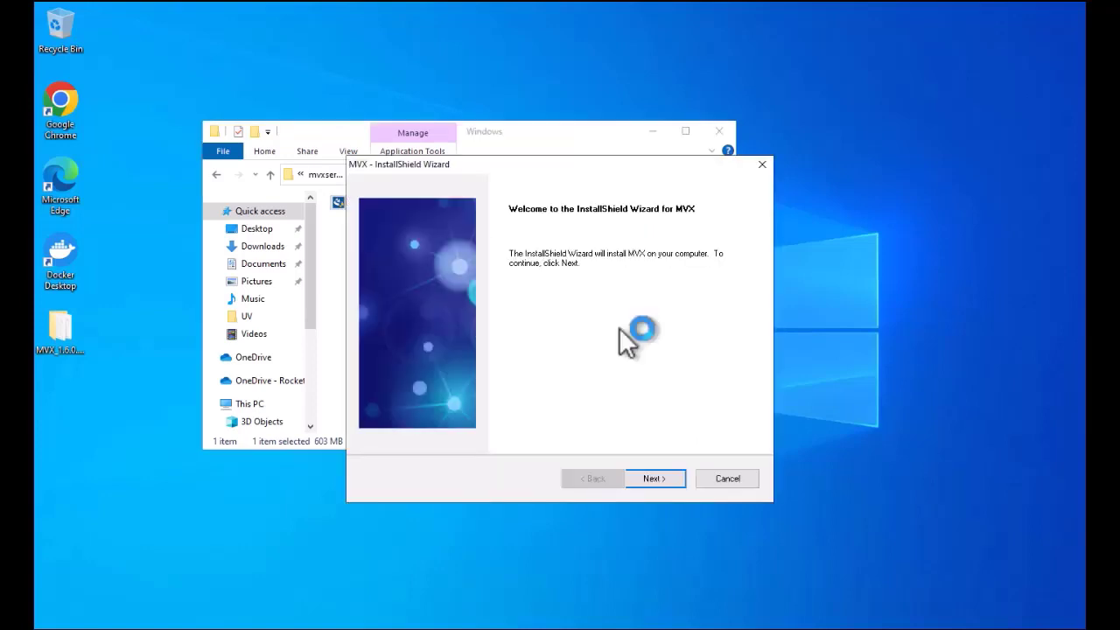
Step: Get past the welcome page and accept the licence agreement to reach destination C:\rocketsoftware\mvx
left_click(655, 479)
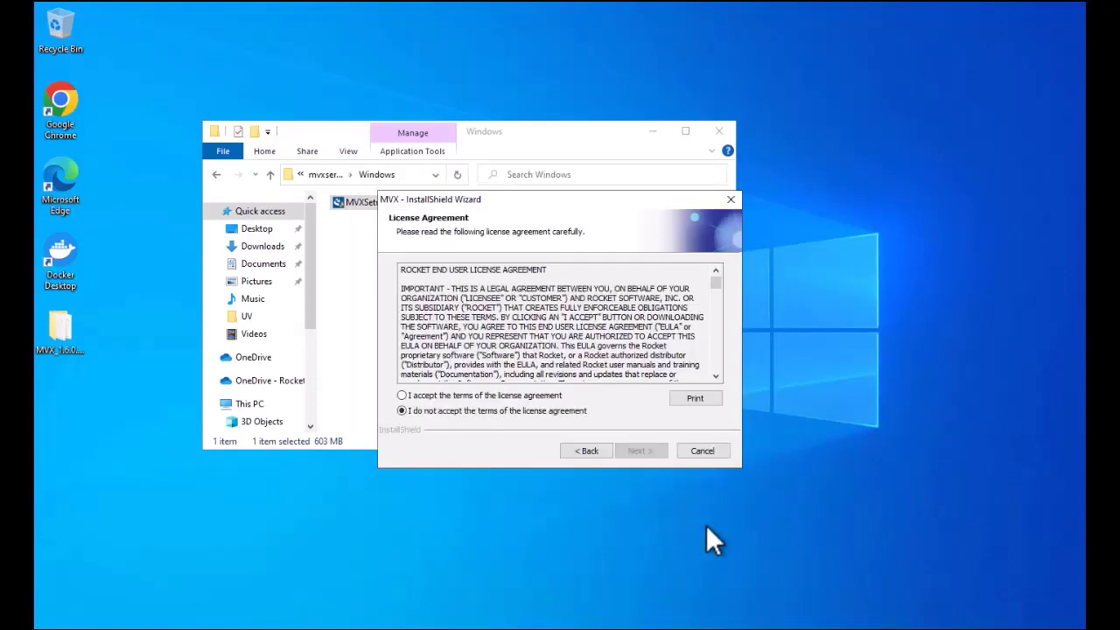
left_click(446, 397)
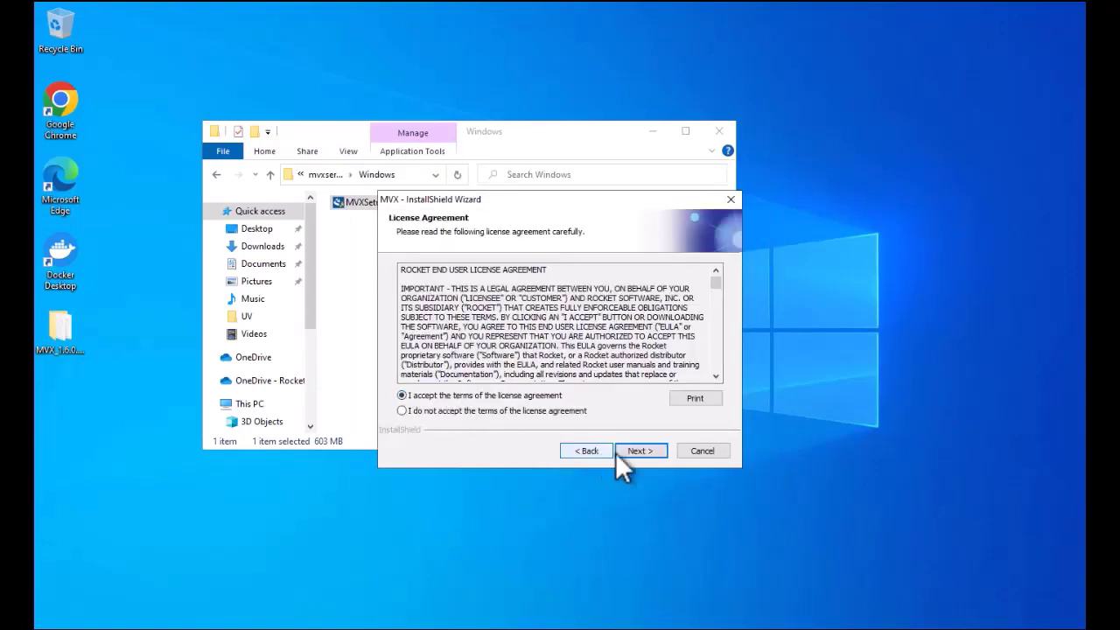
left_click(658, 456)
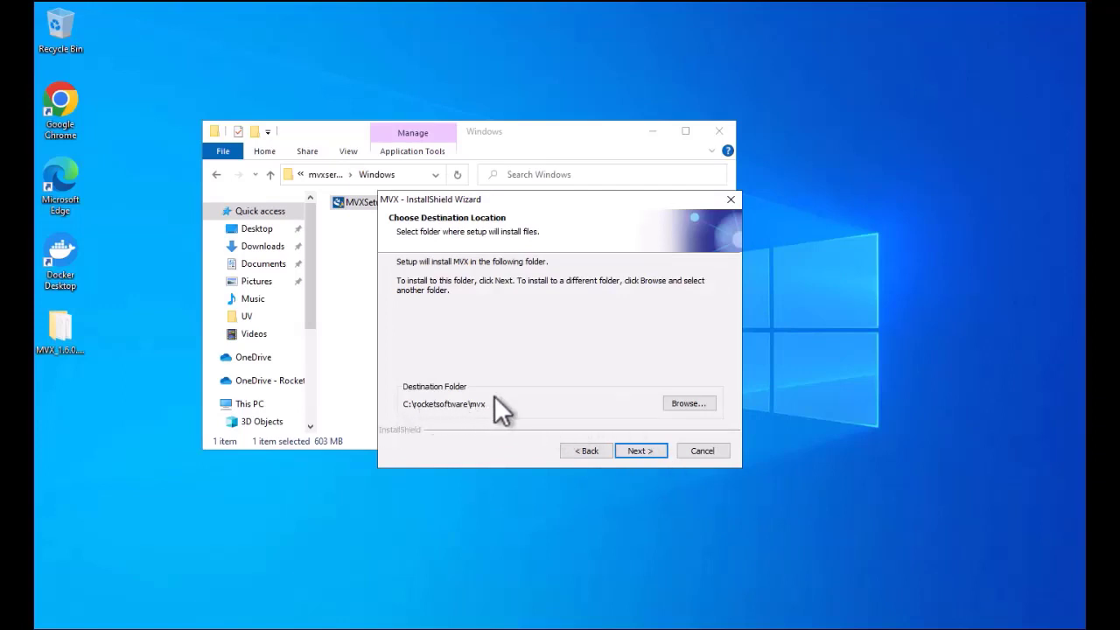
Step: Keep the default install folder, minimize File Explorer and move the wizard to the upper left
left_click(658, 448)
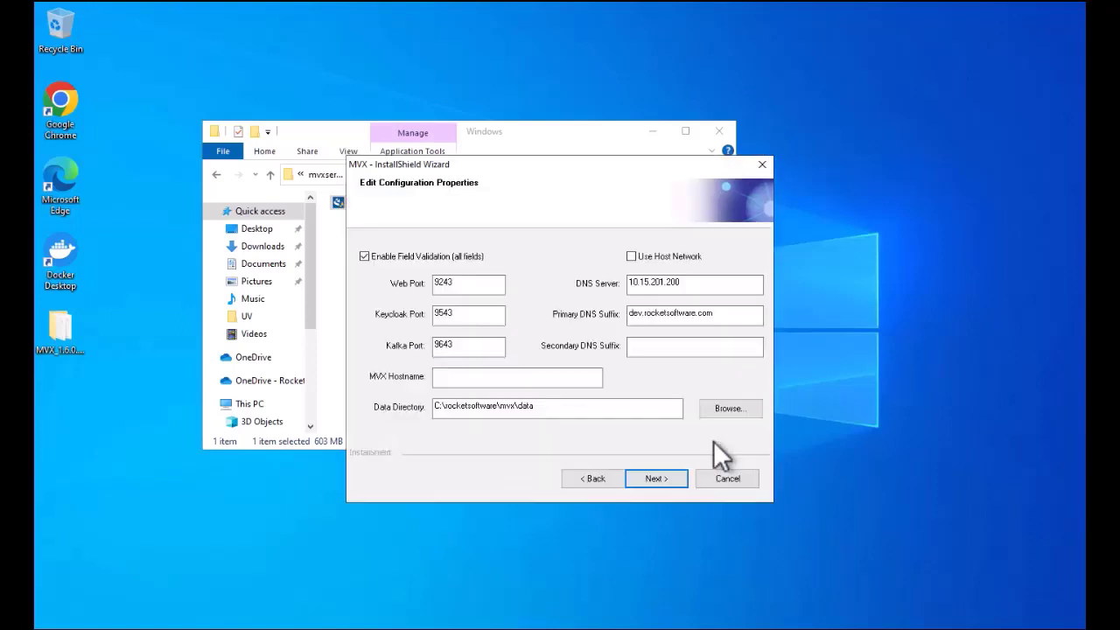
left_click(648, 136)
left_click(650, 135)
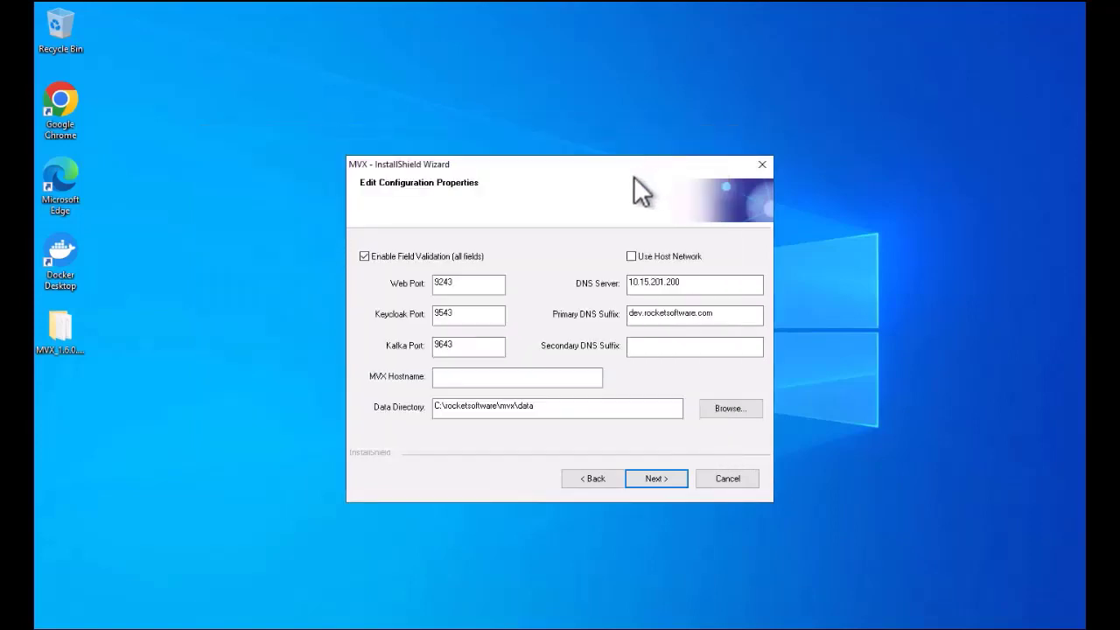
left_click_drag(627, 165, 414, 70)
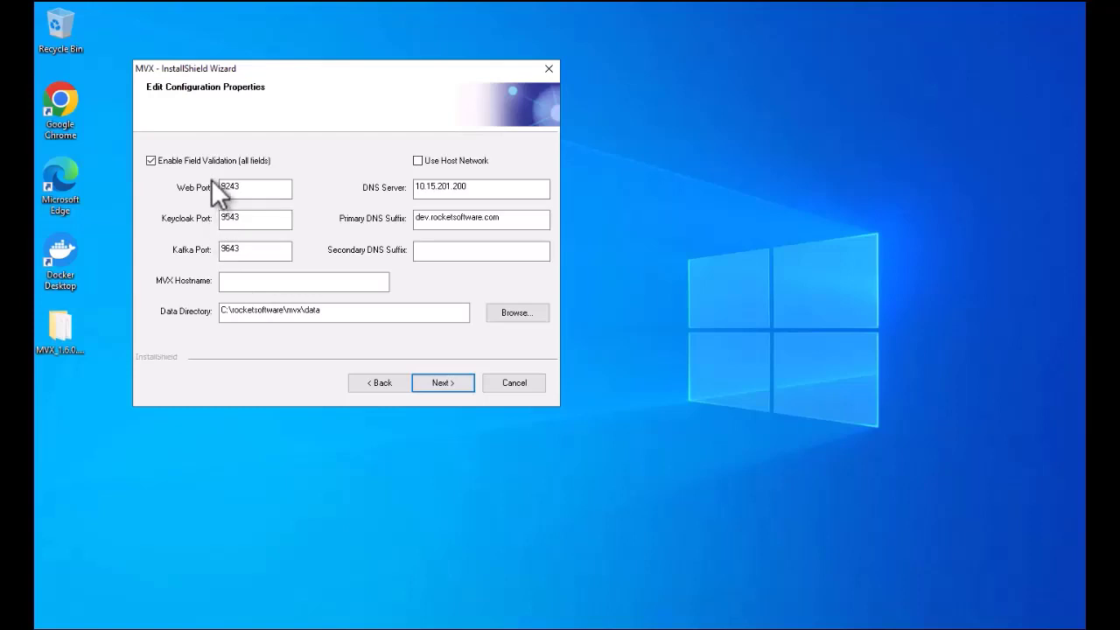
Step: Review the Web 9243, Keycloak 9543 and Kafka 9643 ports, then focus the empty MVX Hostname field
left_click(225, 252)
left_click(241, 186)
left_click_drag(222, 185, 283, 193)
left_click(269, 188)
key("Tab")
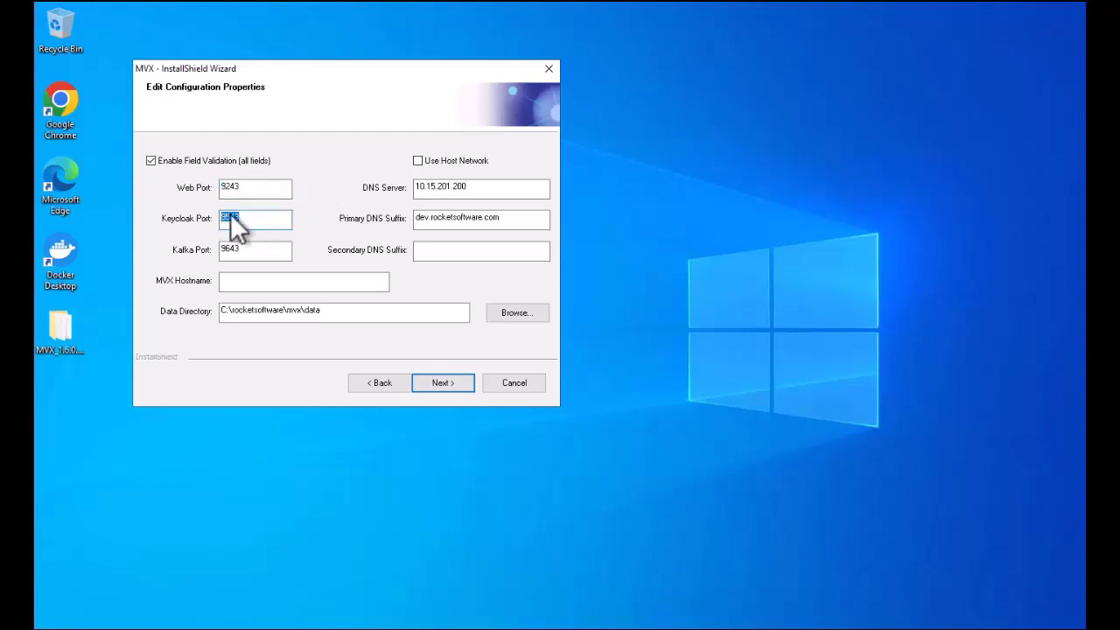
left_click(283, 249)
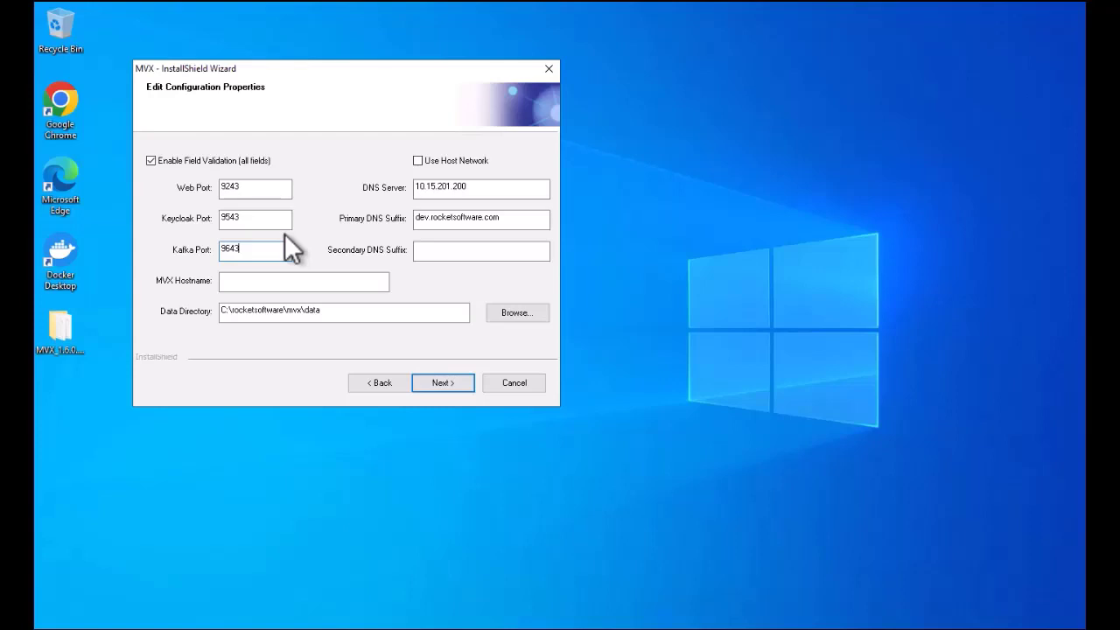
left_click(264, 281)
Step: Run hostname in Command Prompt and copy amsdevtsmvt0401 for the installer's MVX Hostname field
key("alt+Tab")
left_click(575, 440)
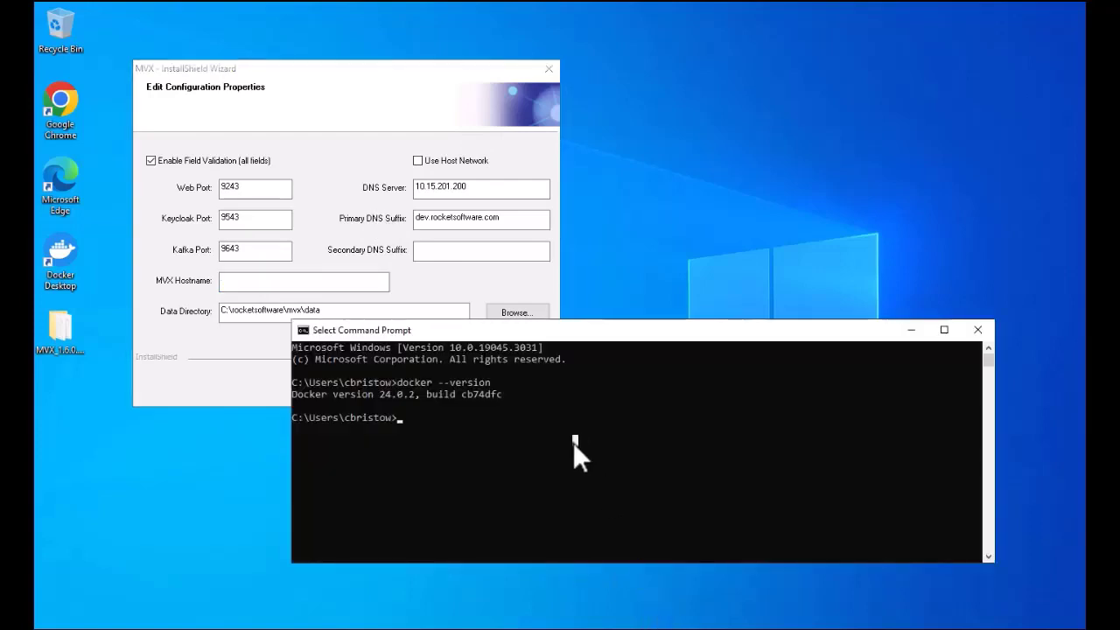
type("hostnme")
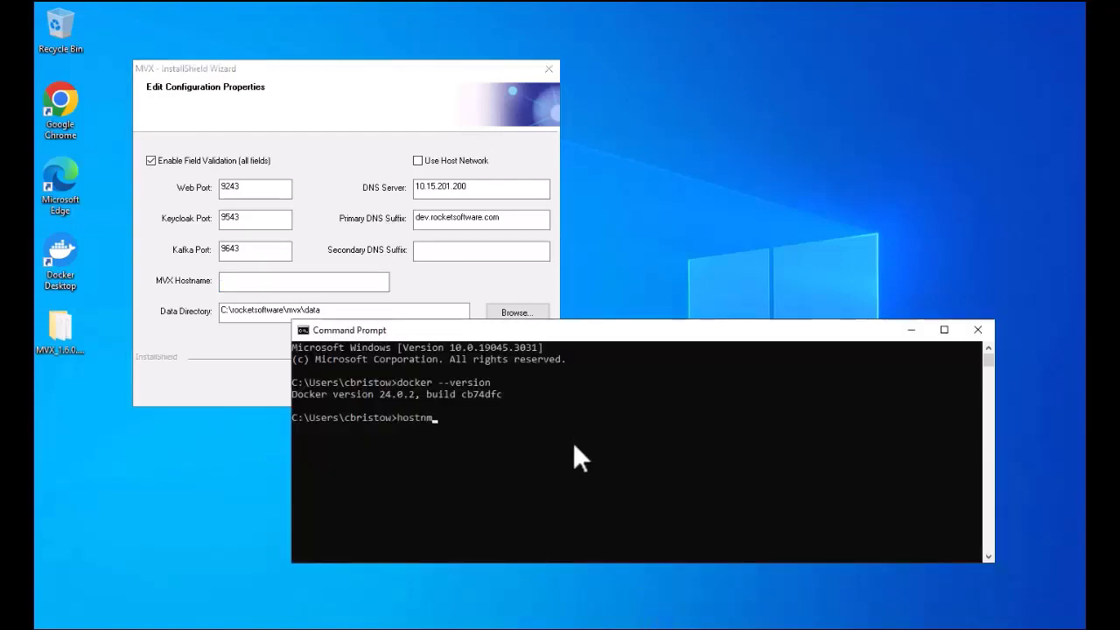
key("BackSpace")
key("BackSpace")
type("ame")
key("Return")
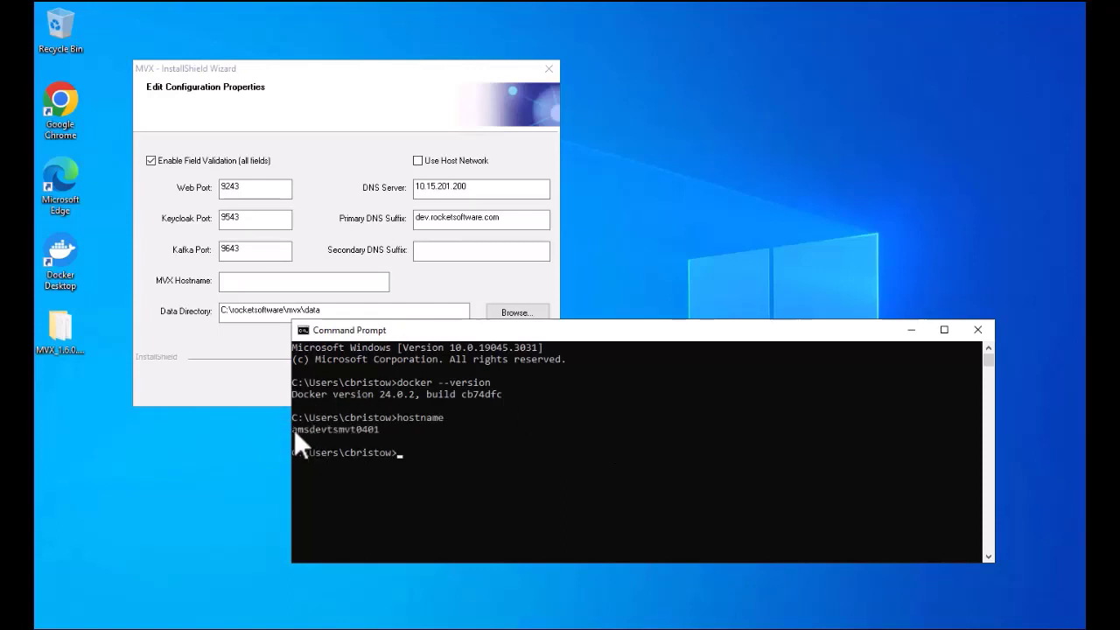
left_click_drag(294, 428, 337, 433)
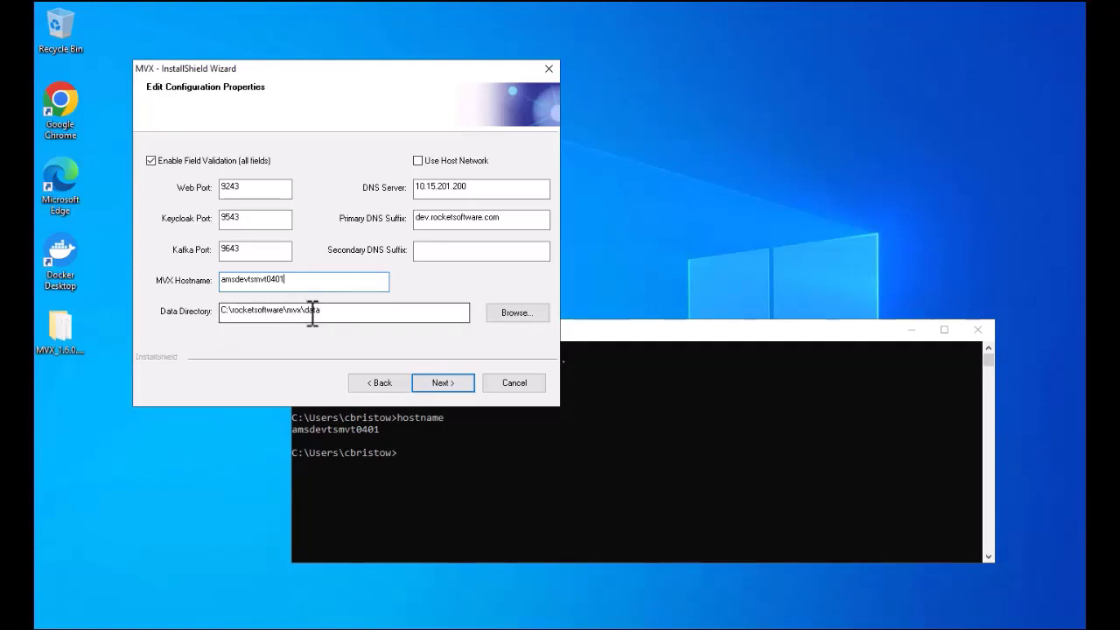
left_click(348, 311)
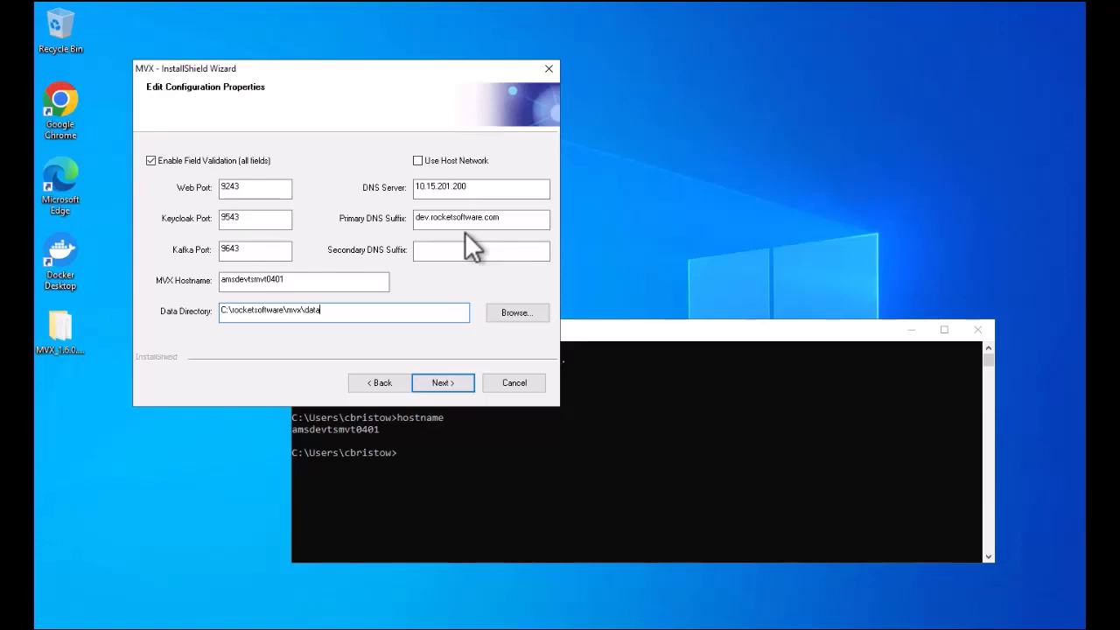
left_click_drag(475, 186, 410, 187)
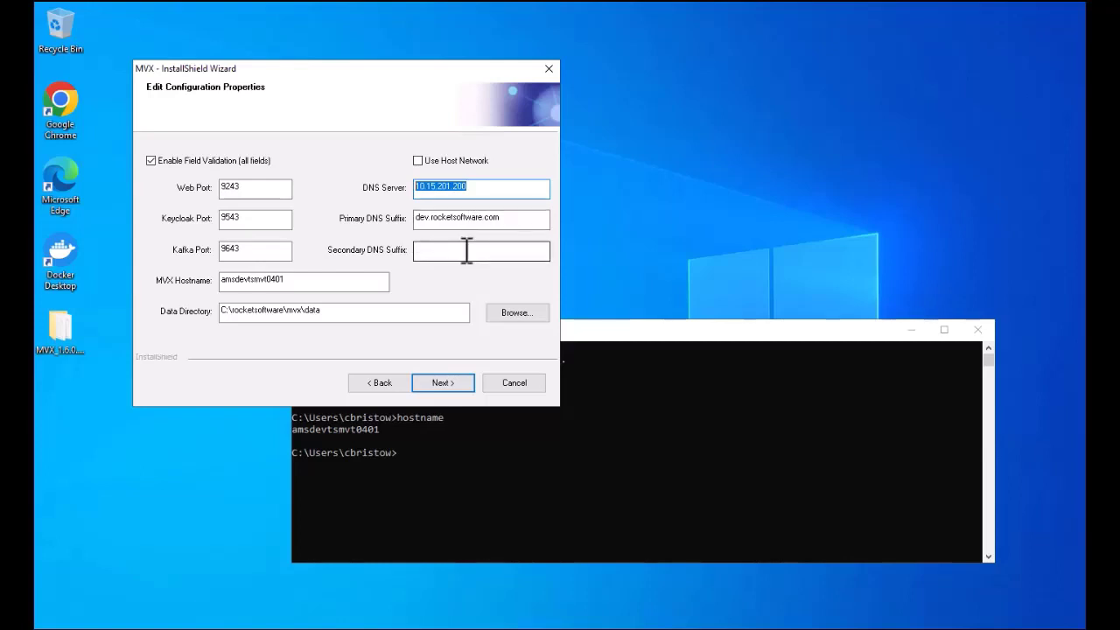
left_click_drag(476, 187, 396, 190)
Step: Run ipconfig and highlight the three DNS server addresses, including 10.15.201.200
left_click_drag(657, 332, 699, 363)
type("ipconfig .")
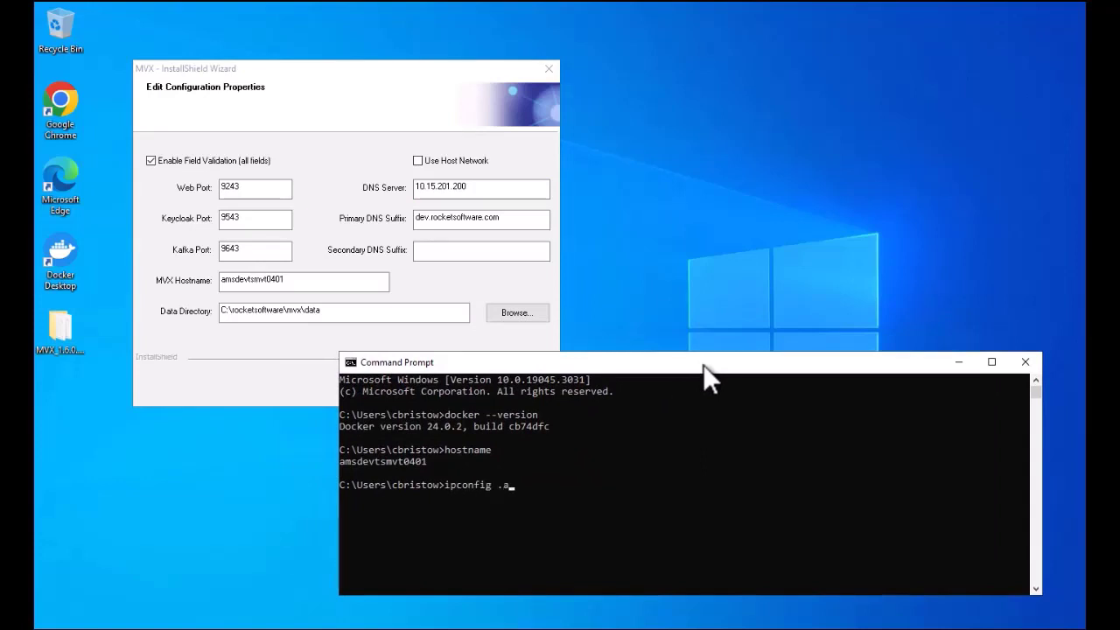
key("Return")
scroll(1039, 378, "up", 4)
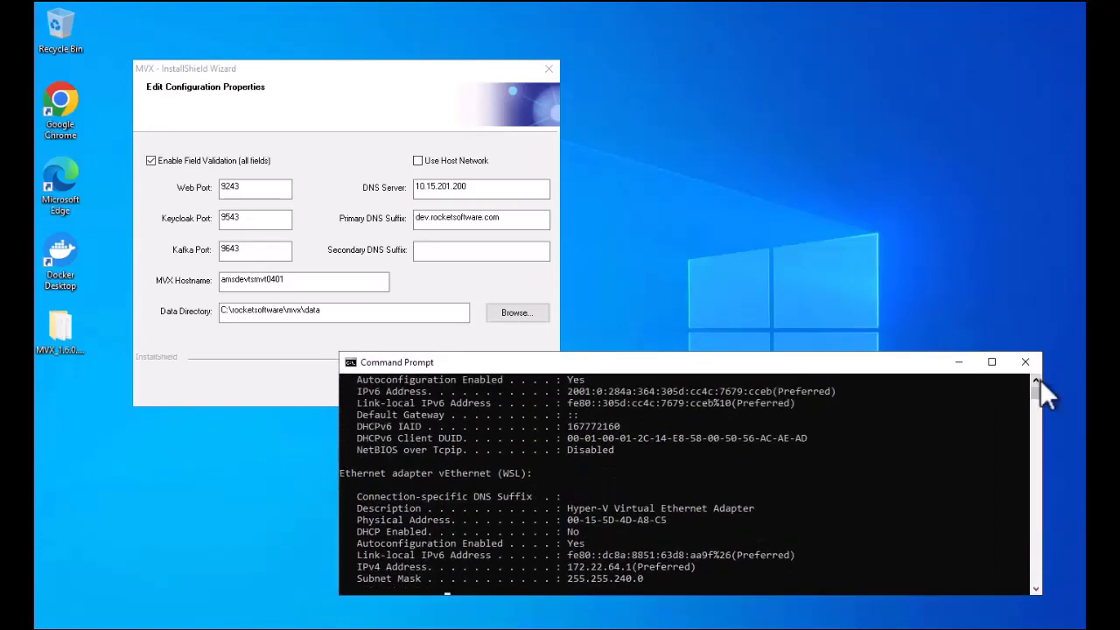
scroll(1039, 379, "up", 2)
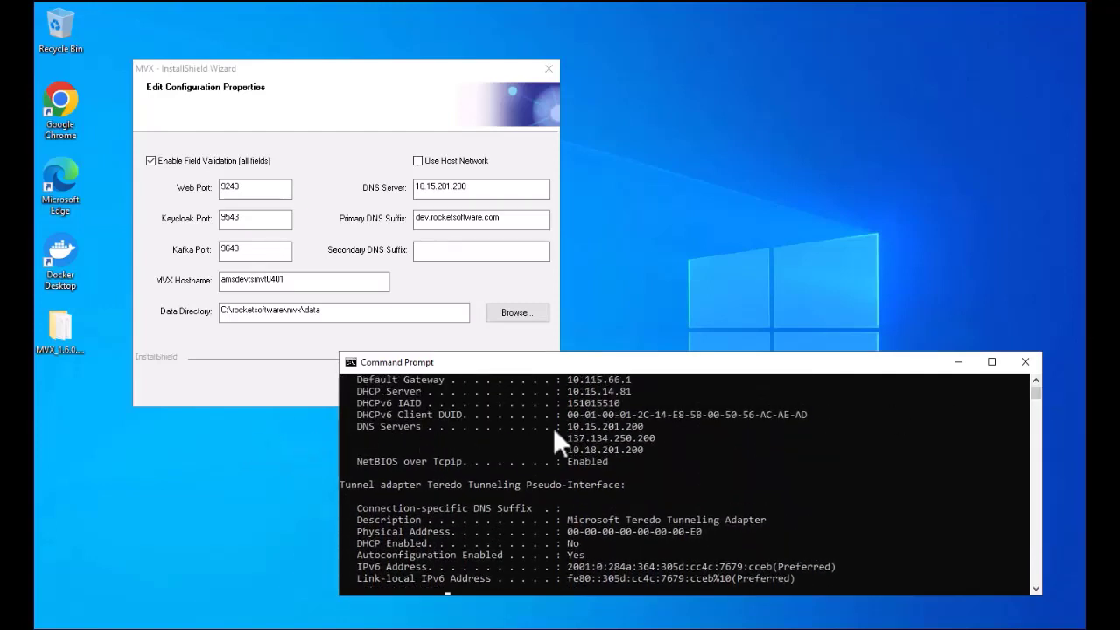
mouse_move(564, 426)
left_mouse_down()
mouse_move(684, 452)
mouse_move(567, 422)
left_mouse_up()
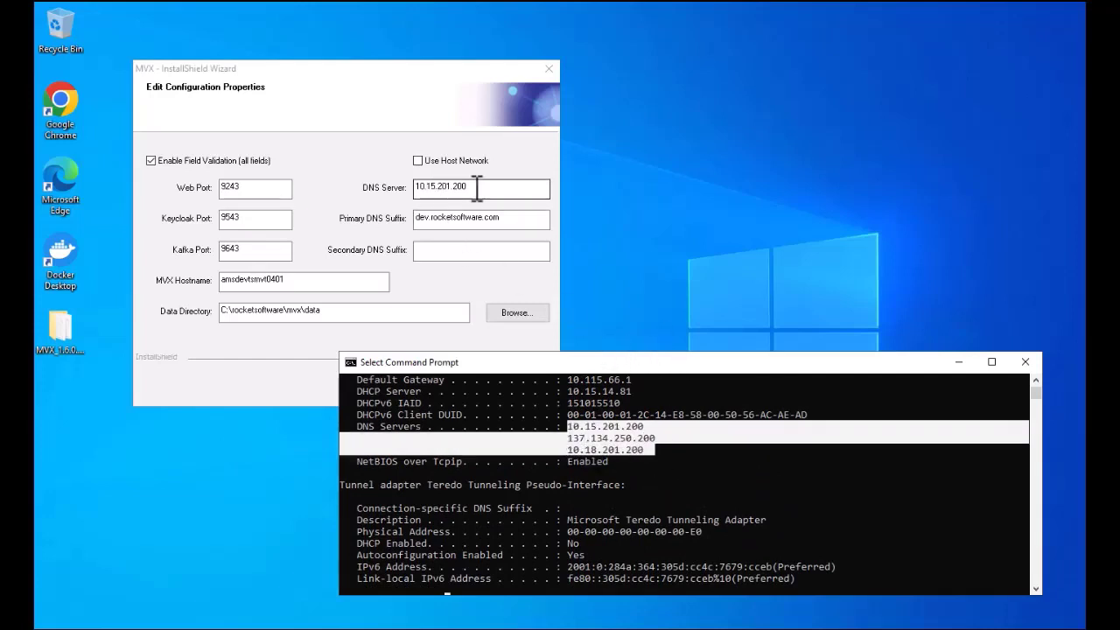
left_click(636, 437)
left_click_drag(659, 447, 388, 420)
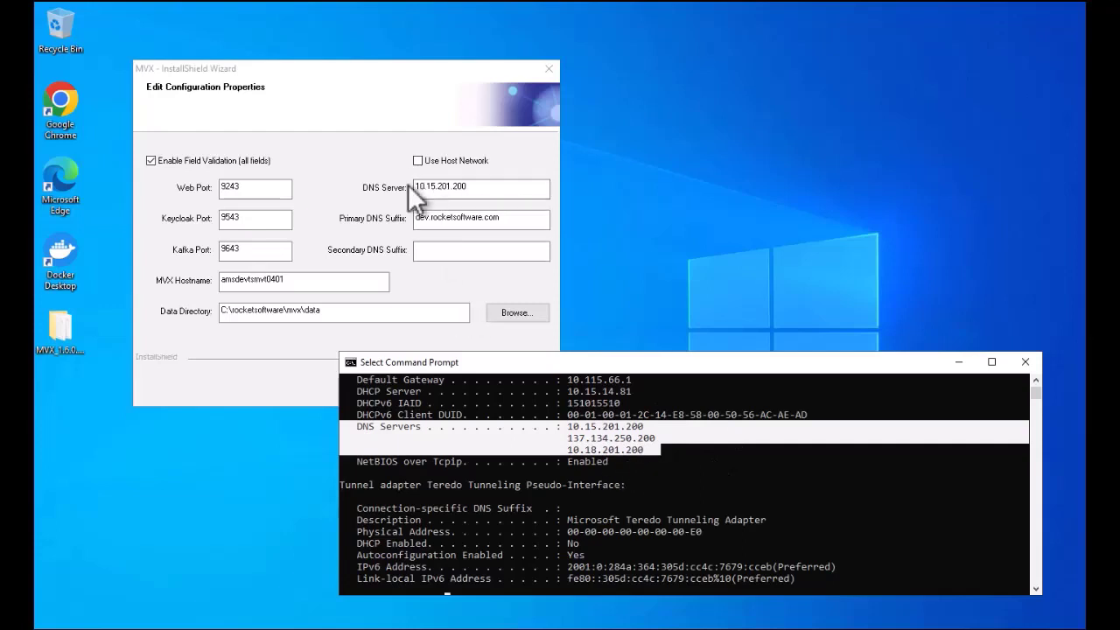
Step: Run nslookup rbc.rocketsoftware.com, resolving to 137.134.250.182 via 10.15.201.200
scroll(539, 482, "down", 8)
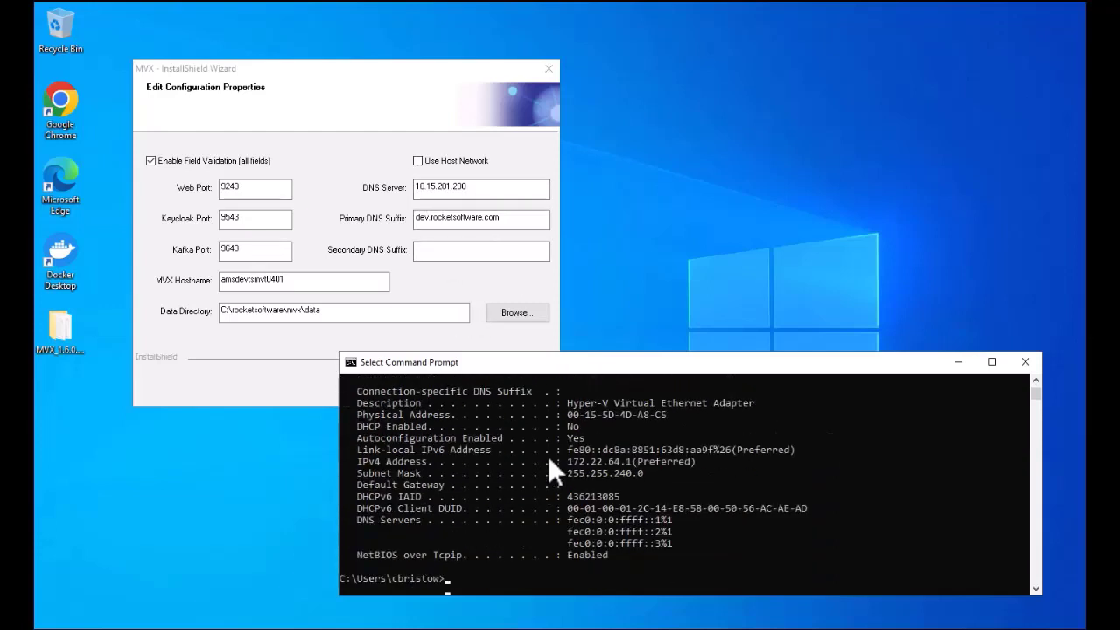
type("nslookup ")
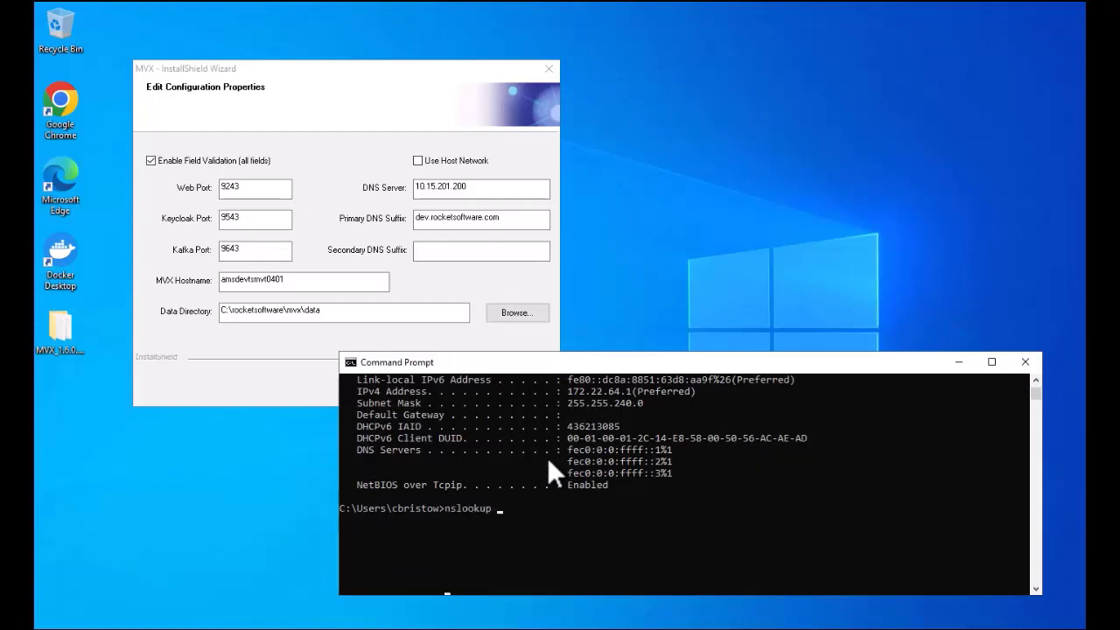
type("rbc.rocketsoftware.com")
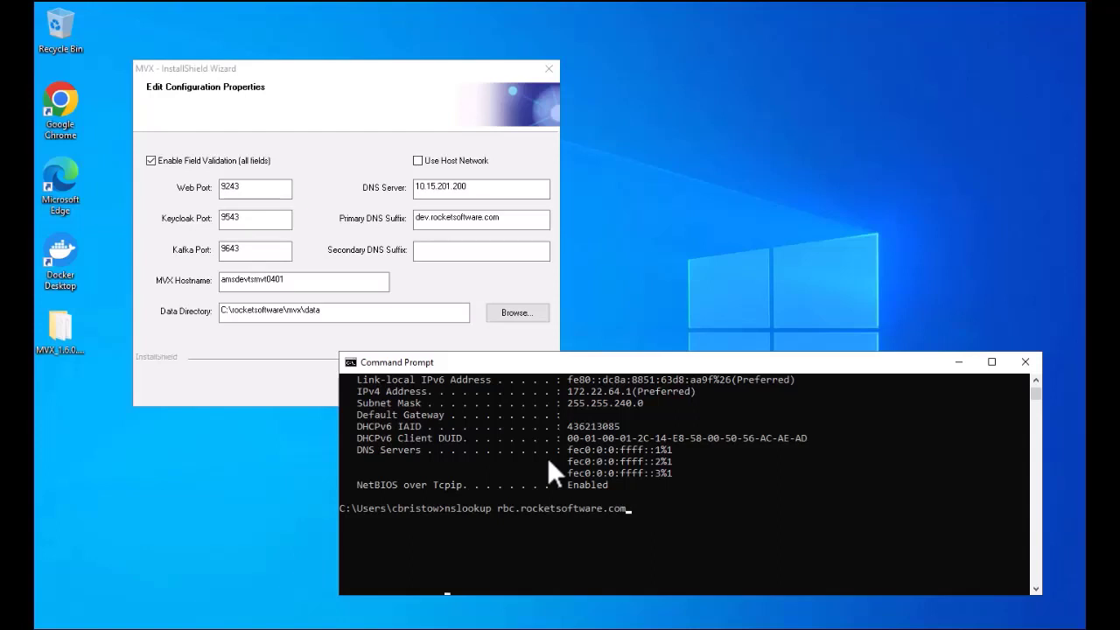
key("Return")
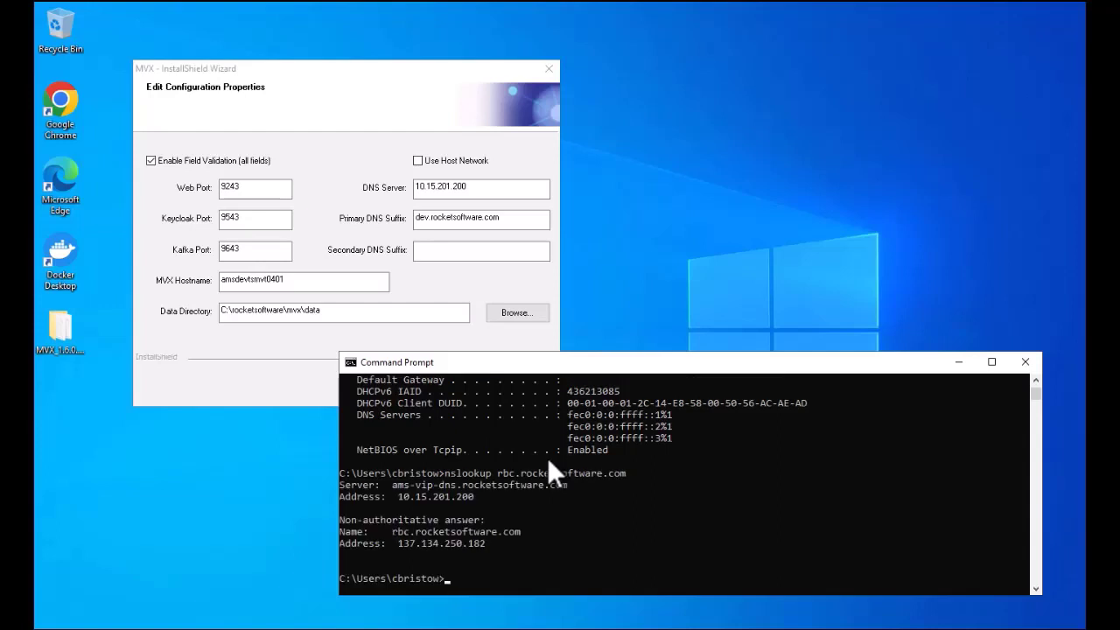
Step: Confirm the DNS Server is 10.15.201.200 and start the MVX installation
left_click(396, 496)
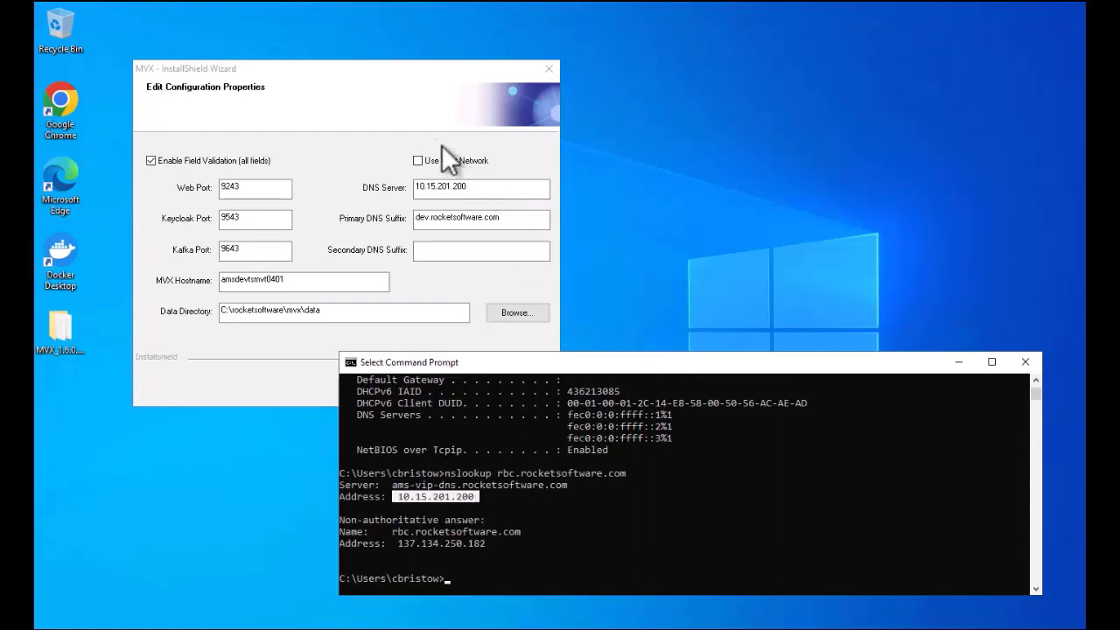
double_click(490, 187)
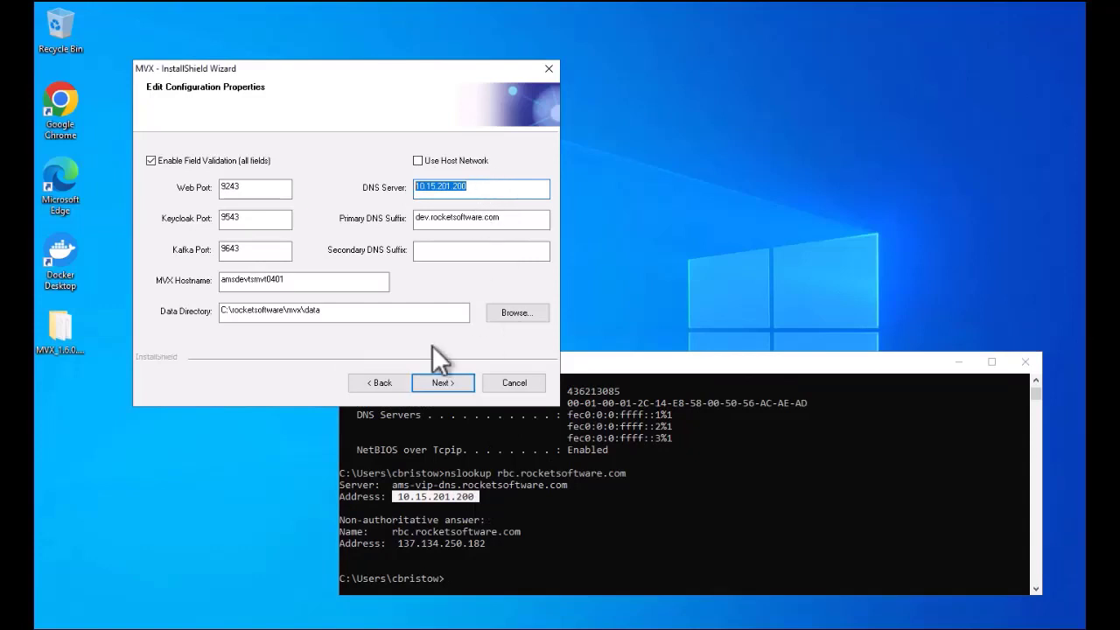
left_click(455, 384)
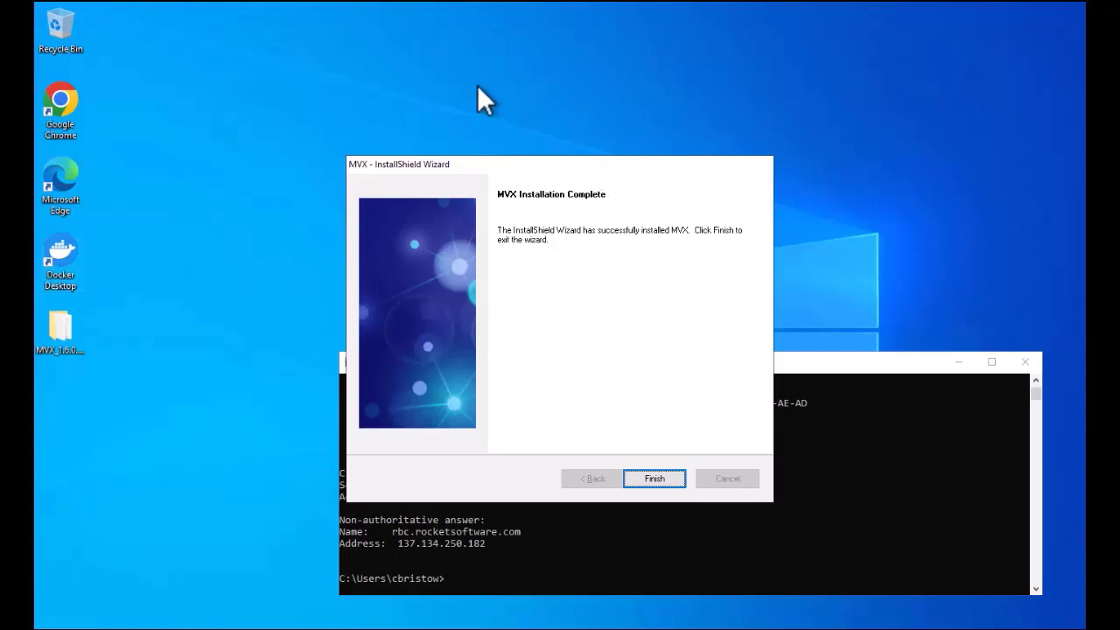
Step: Close the installer and run mvx status in C:\rocketsoftware\mvx, showing container, Kafka, Keycloak and MVX running
left_click(663, 482)
left_click_drag(660, 360, 583, 214)
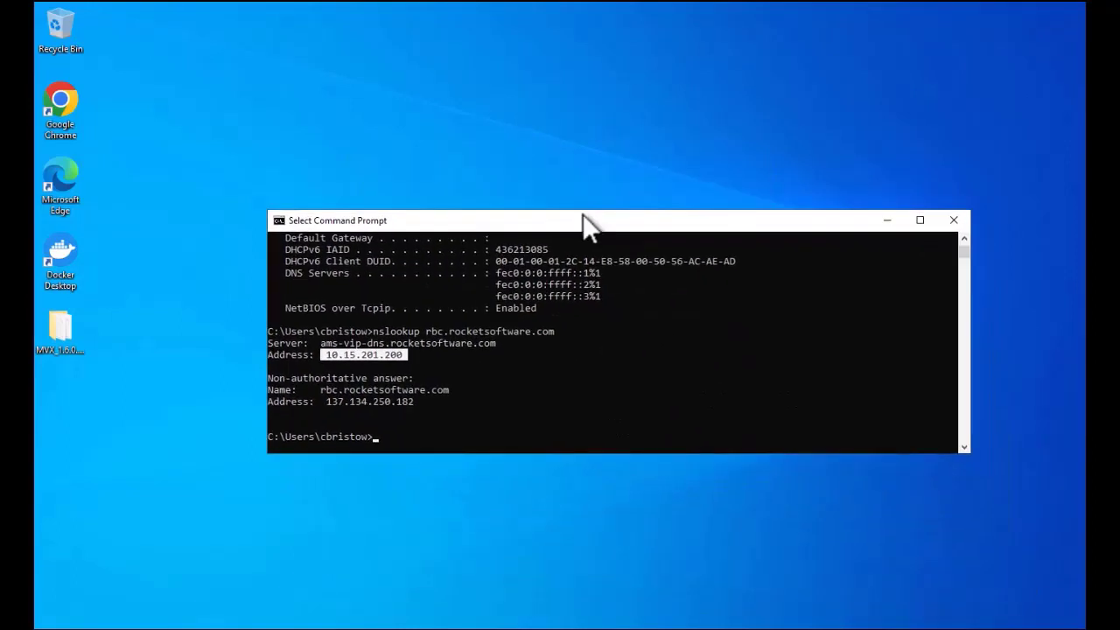
type("cd \\")
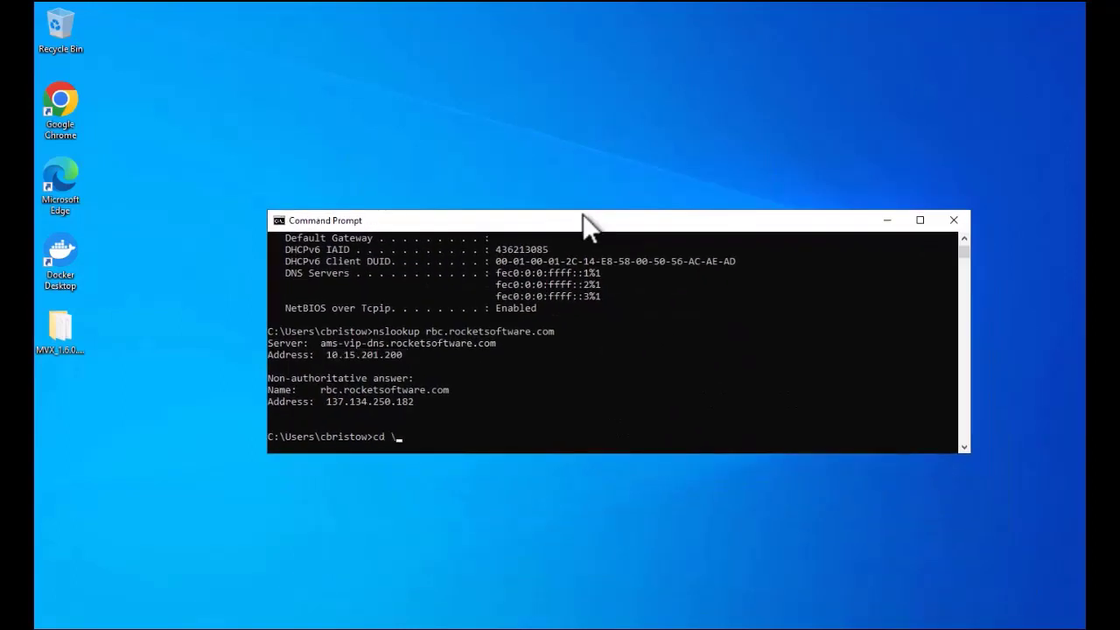
type("rocketsoftware\\mvx")
key("Return")
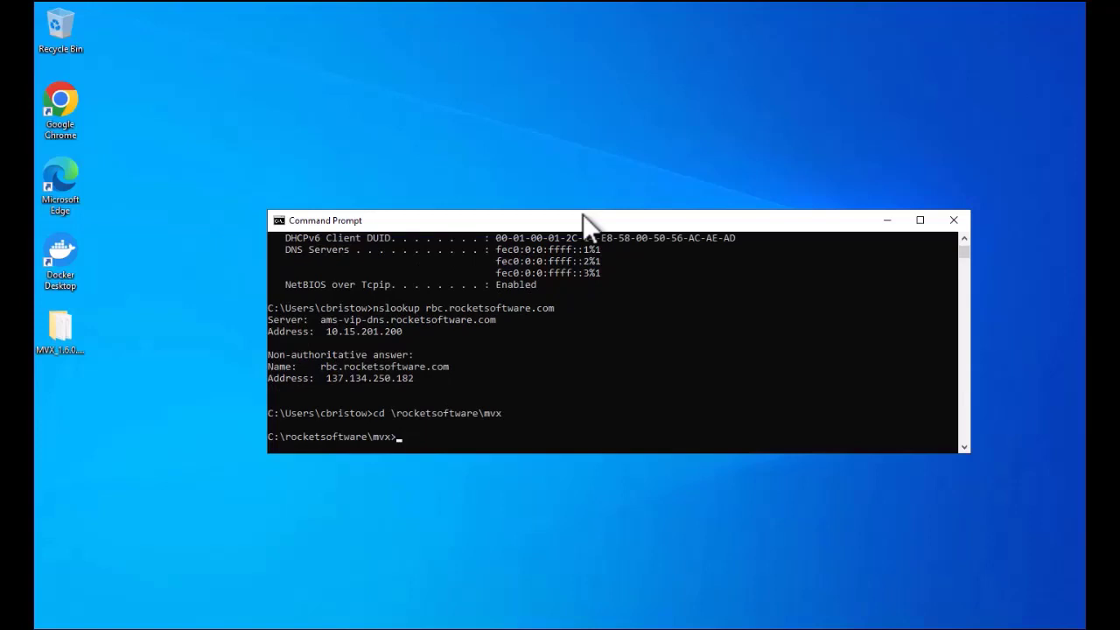
type("mvx status")
key("Return")
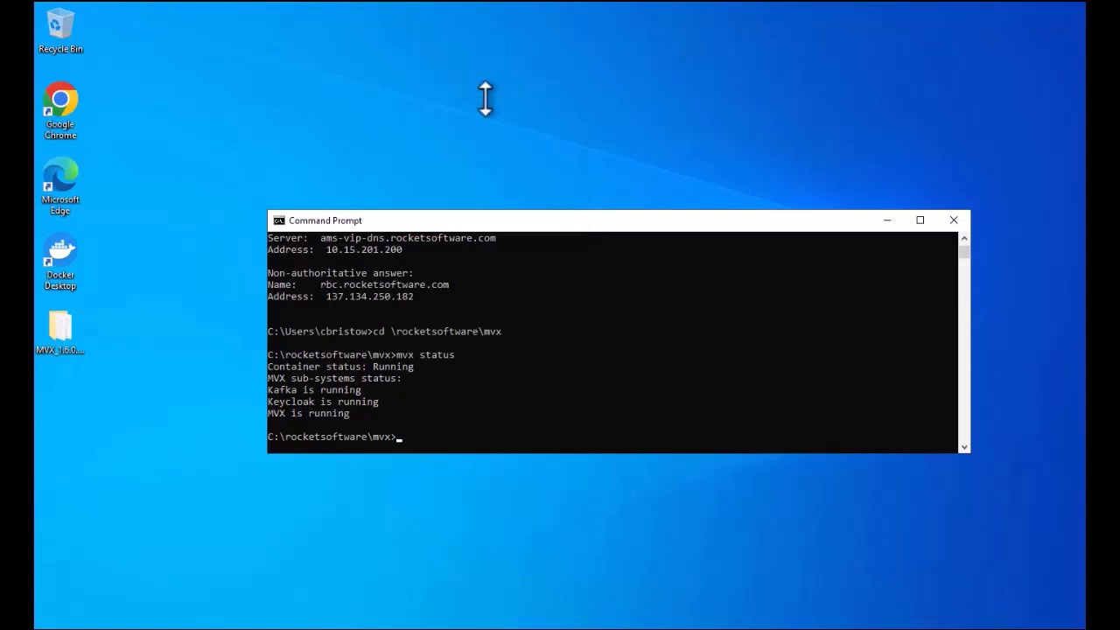
Step: Run MVAdminSetup from MVX_1.6.0.1064\mvadmin as administrator
double_click(63, 330)
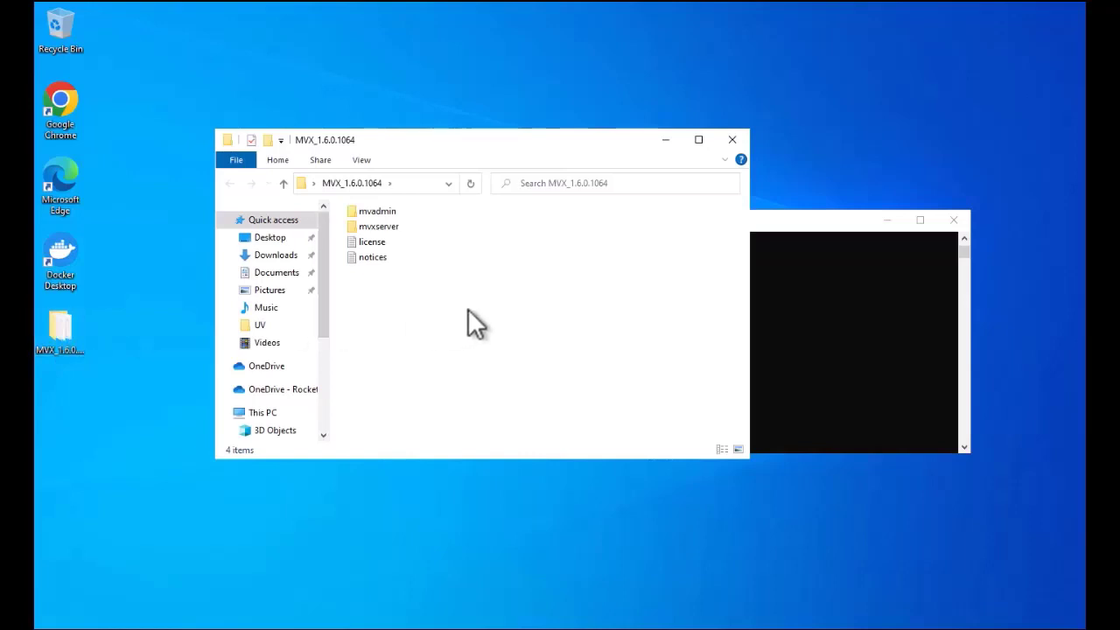
double_click(388, 211)
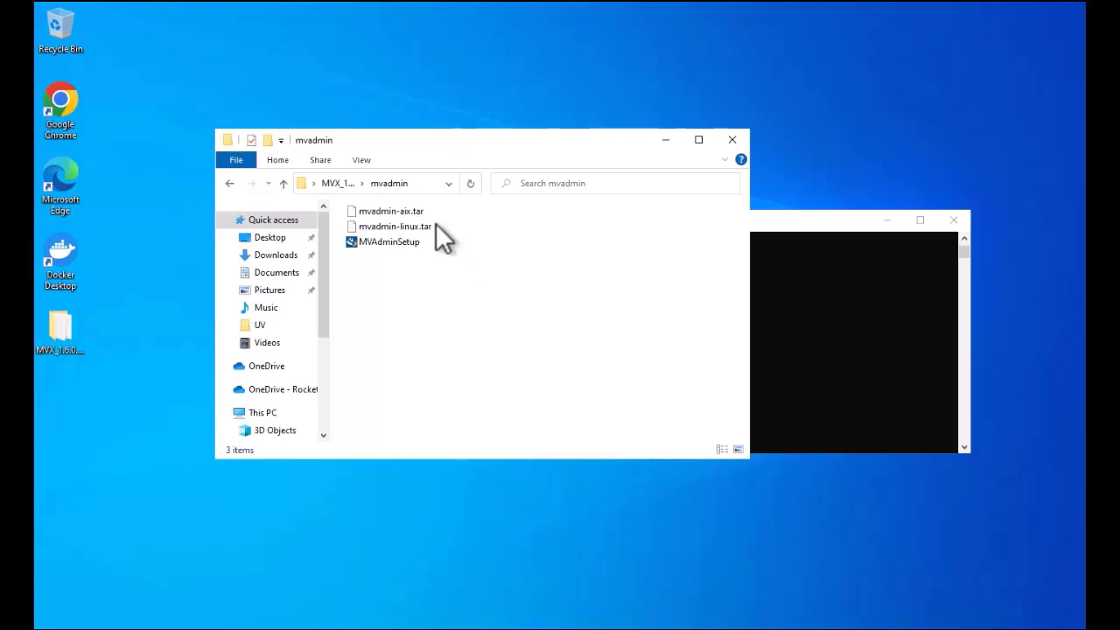
left_click(366, 241)
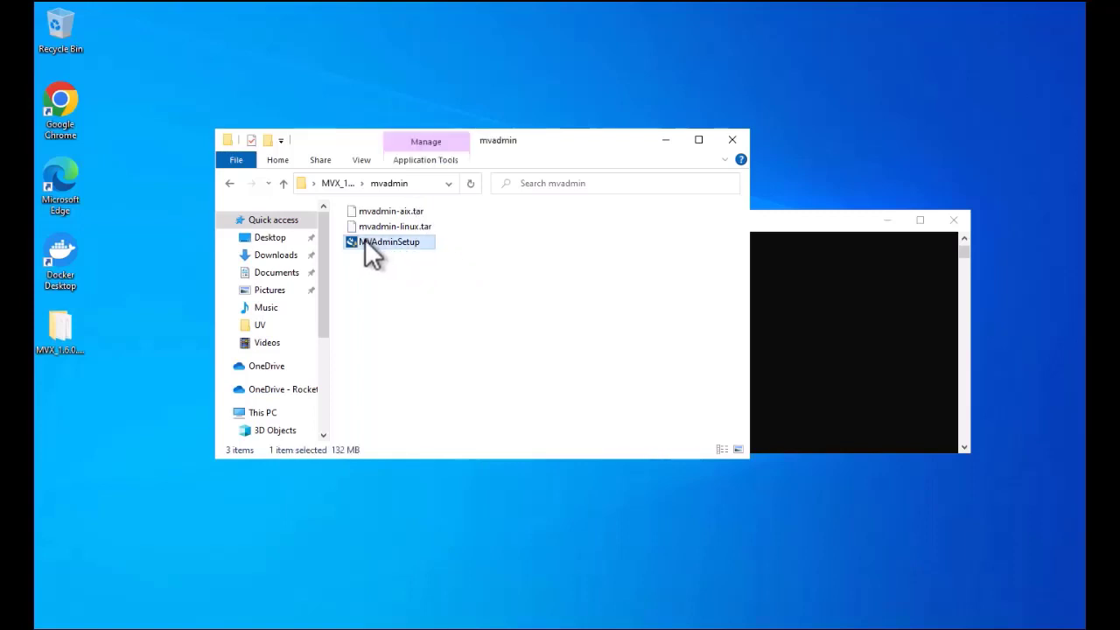
right_click(365, 240)
left_click(423, 266)
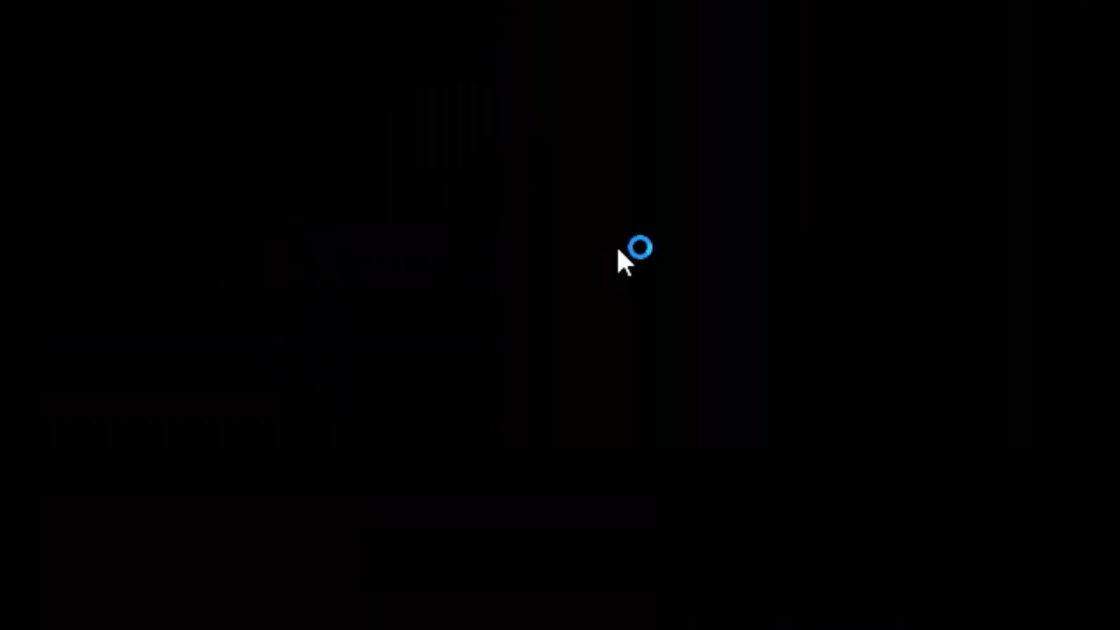
Step: Allow the installer, accept the license and default folder, and enter the server logon username and password
left_click(524, 429)
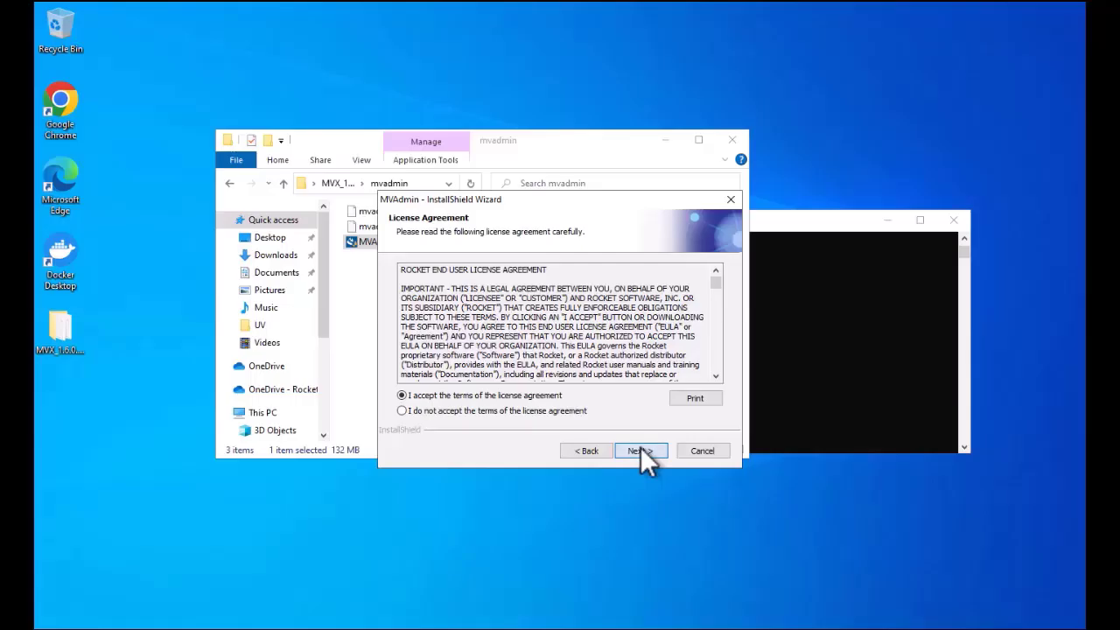
left_click(640, 449)
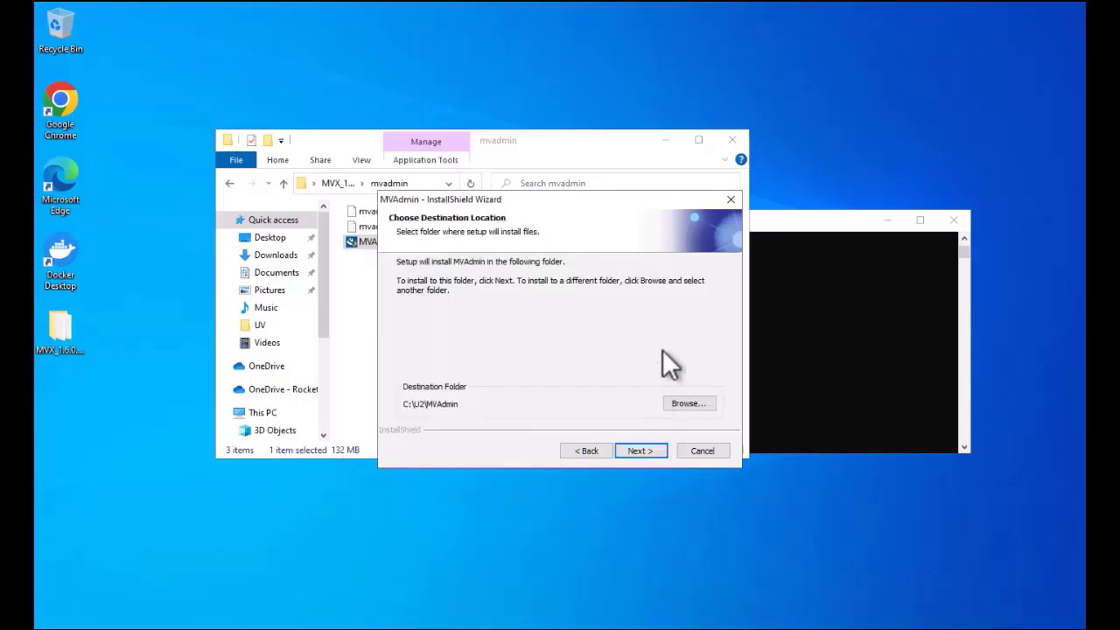
left_click(647, 450)
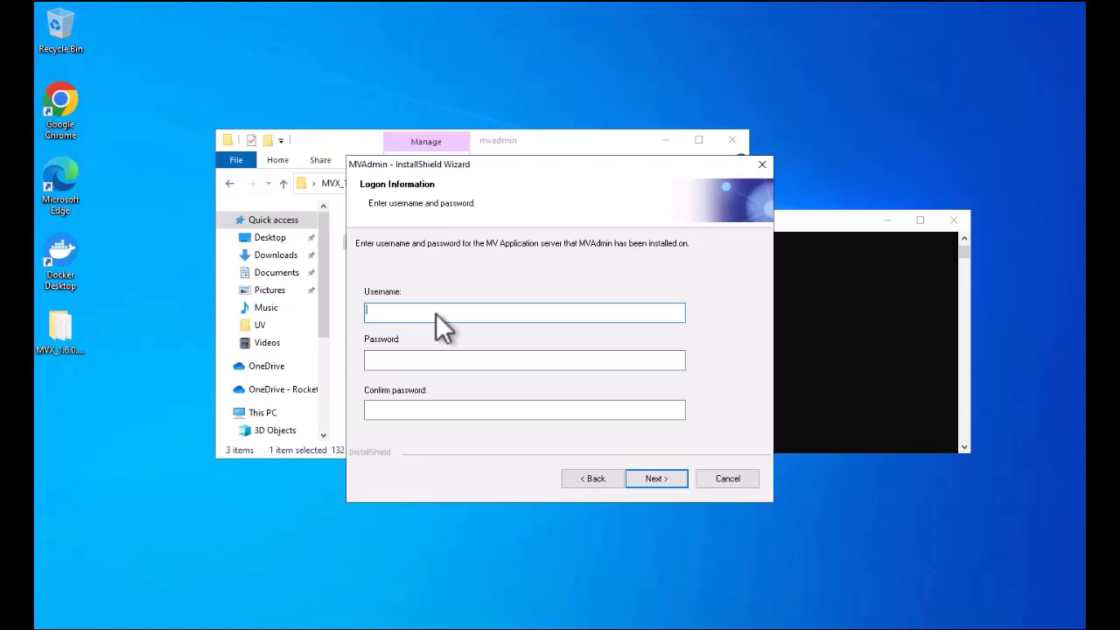
key("Tab")
type("p")
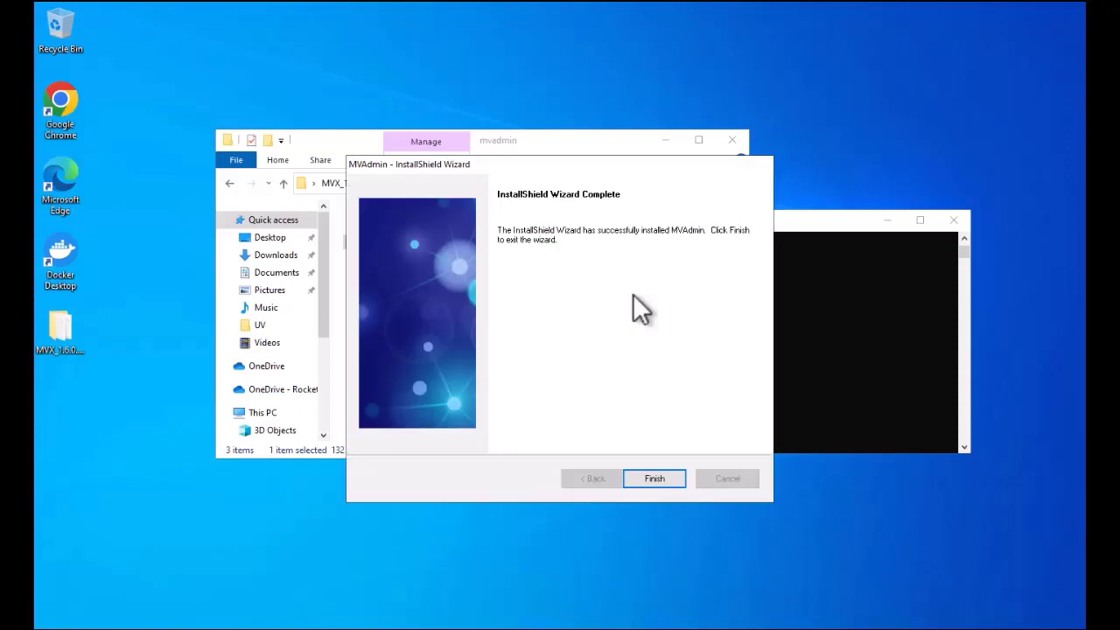
Step: Close the MVAdmin installer and bring Chrome forward on a new tab, closing the RBC tab
left_click(666, 477)
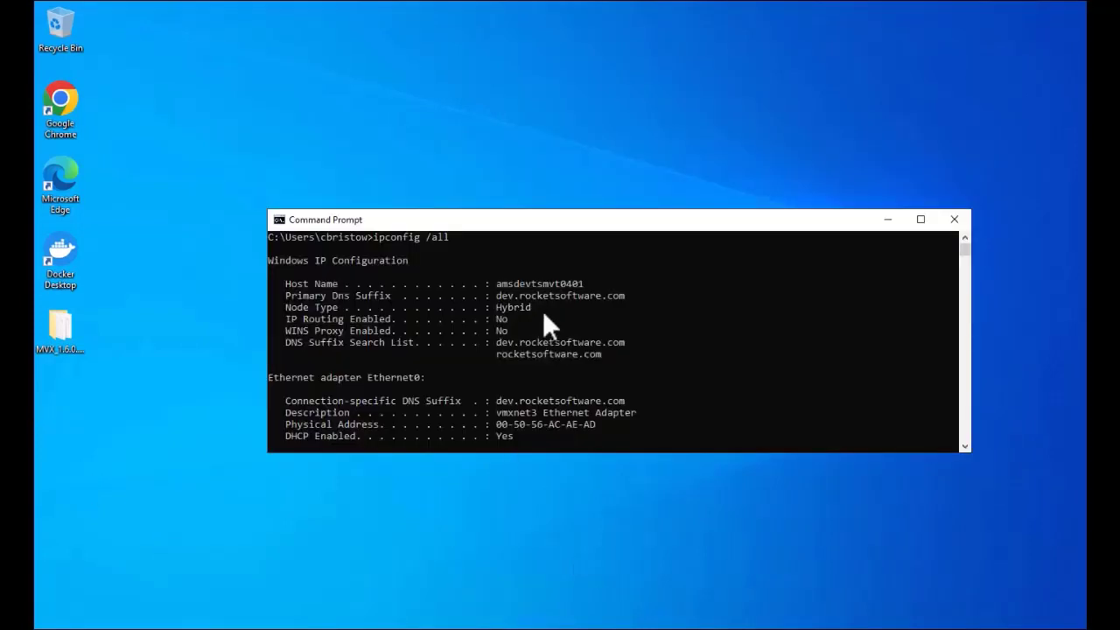
scroll(544, 315, "down", 10)
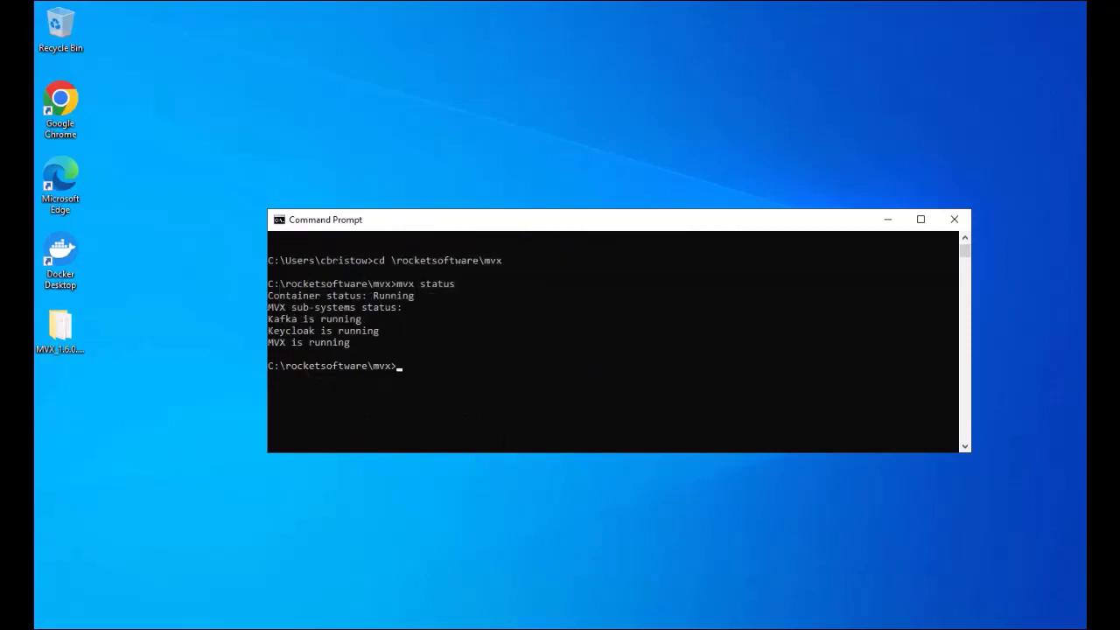
mouse_move(477, 628)
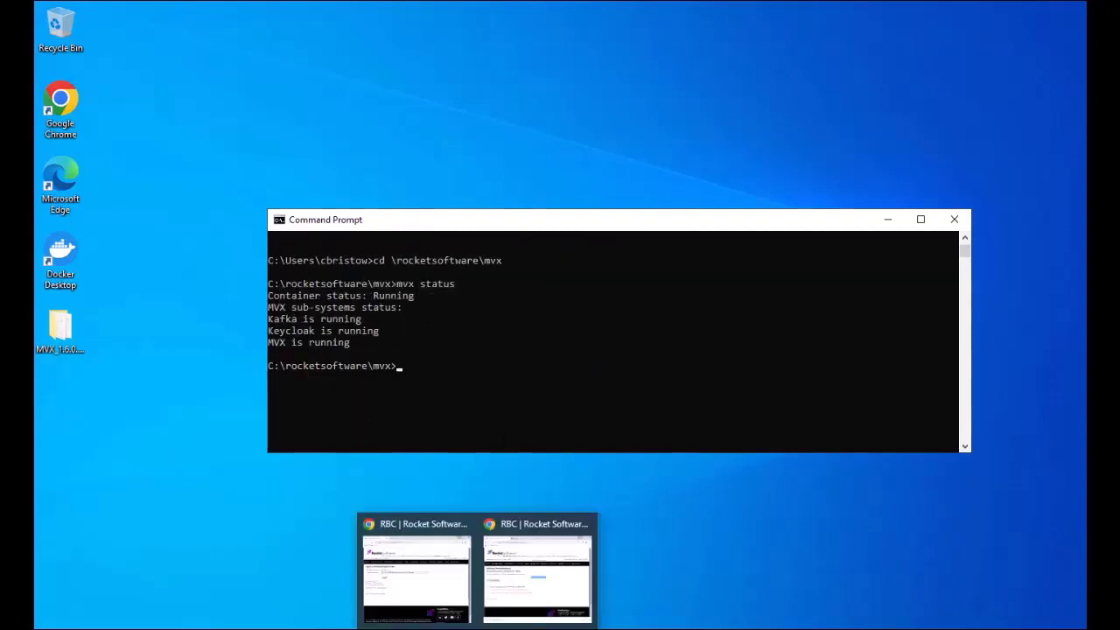
left_click(477, 628)
left_click(537, 582)
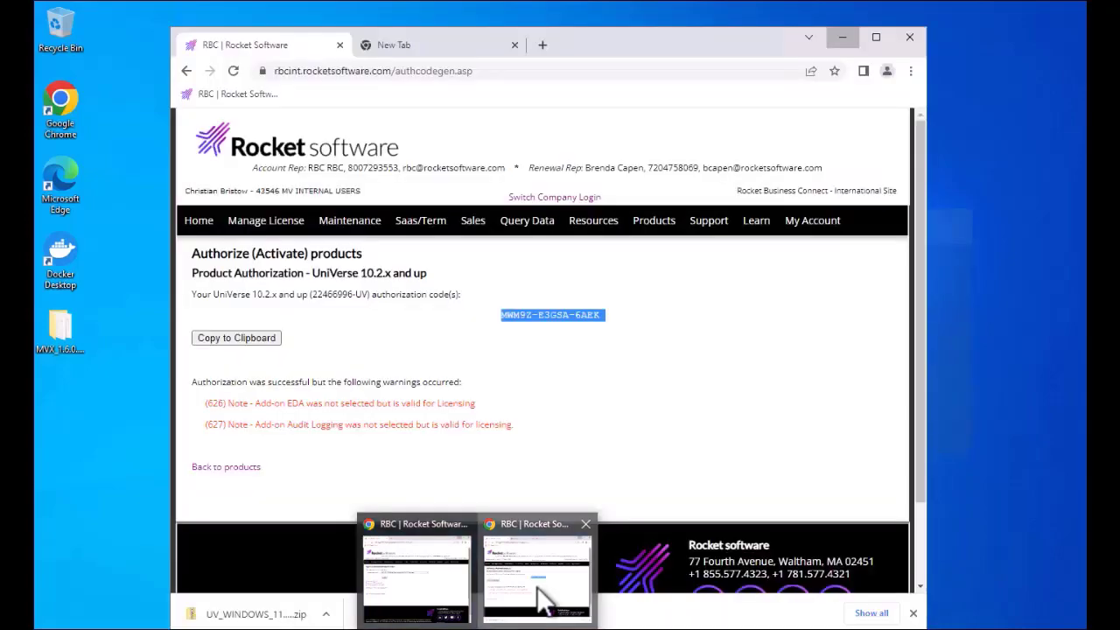
left_click(340, 45)
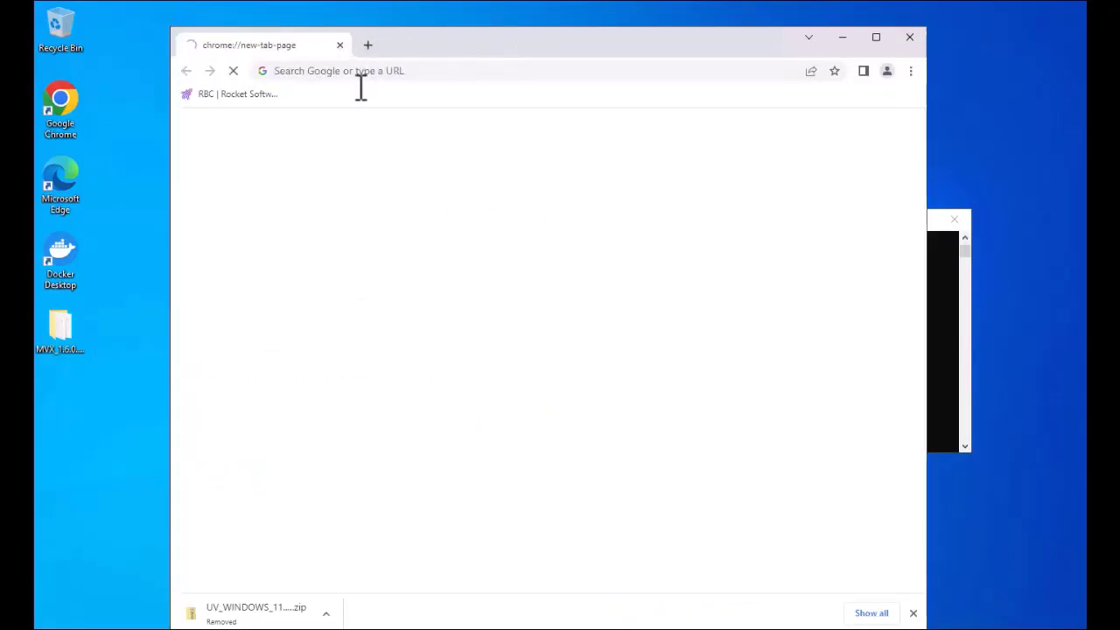
left_click(423, 70)
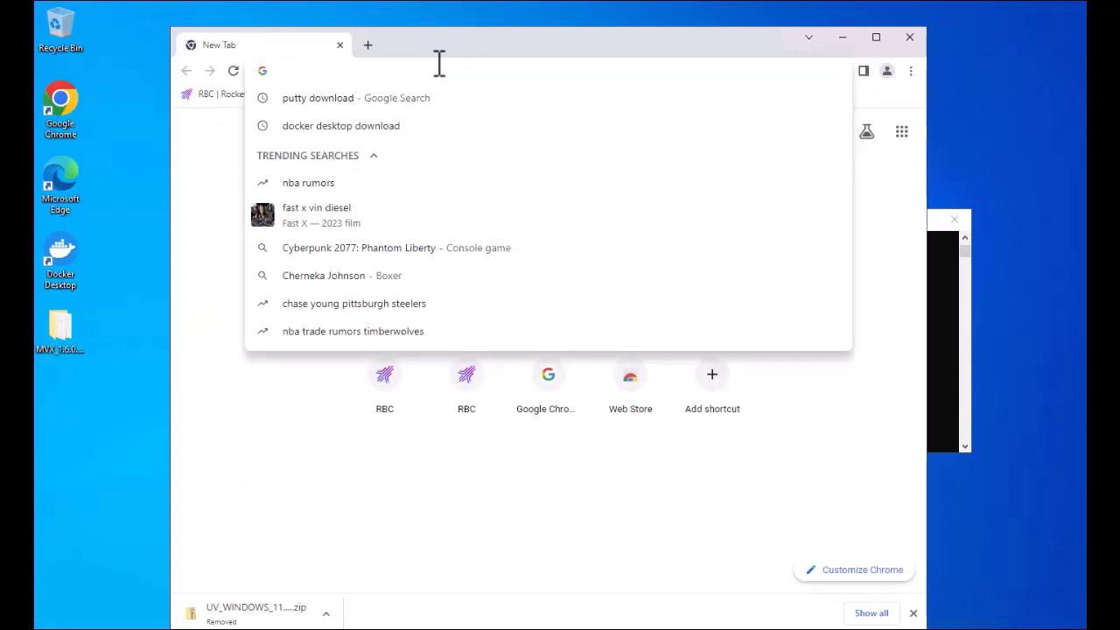
Step: Load the pasted MVX web address on port 9243 in Chrome
type("https://amsdevtsmvt0401.dev.rocketsoftware.com:9243/")
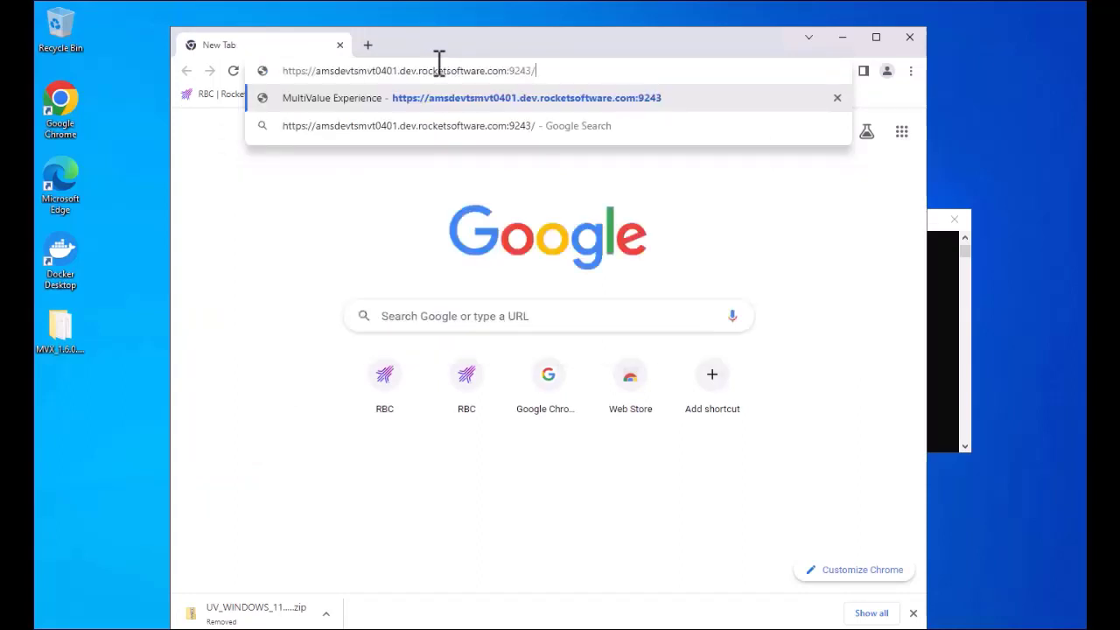
double_click(515, 70)
left_click(604, 72)
key("Return")
Step: Sign in as superadmin with its password
type("su")
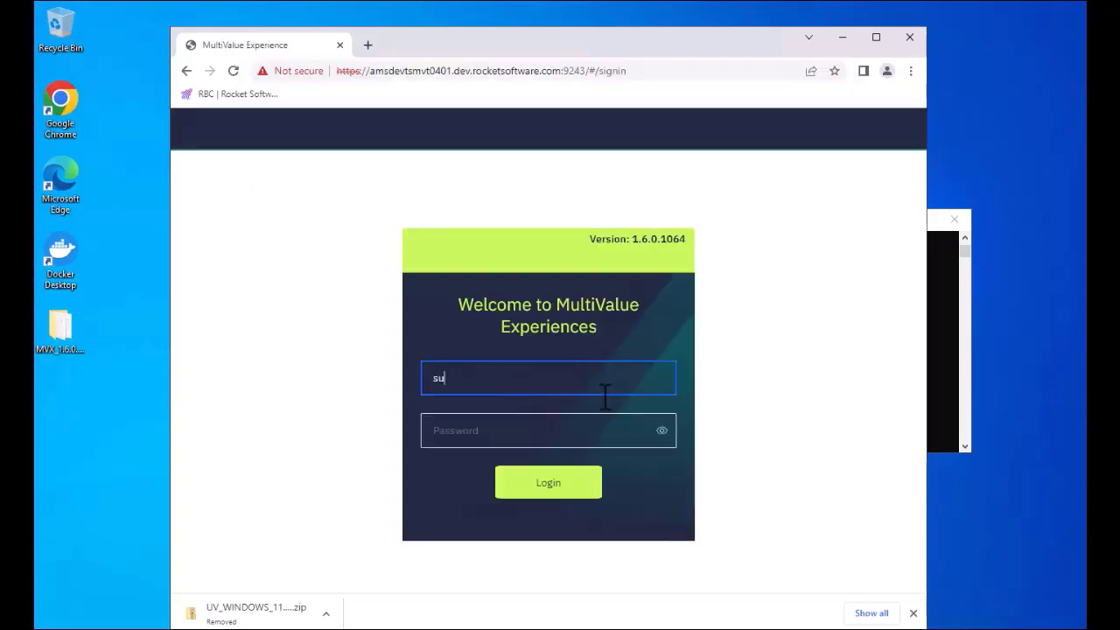
type("peradmin")
key("Tab")
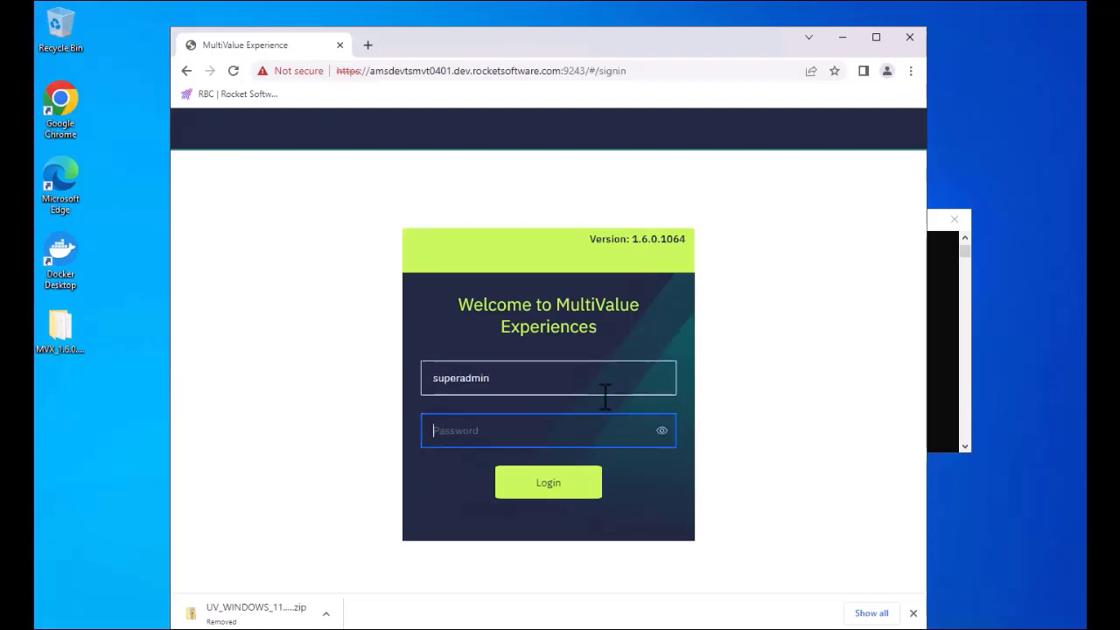
type("••••")
key("Return")
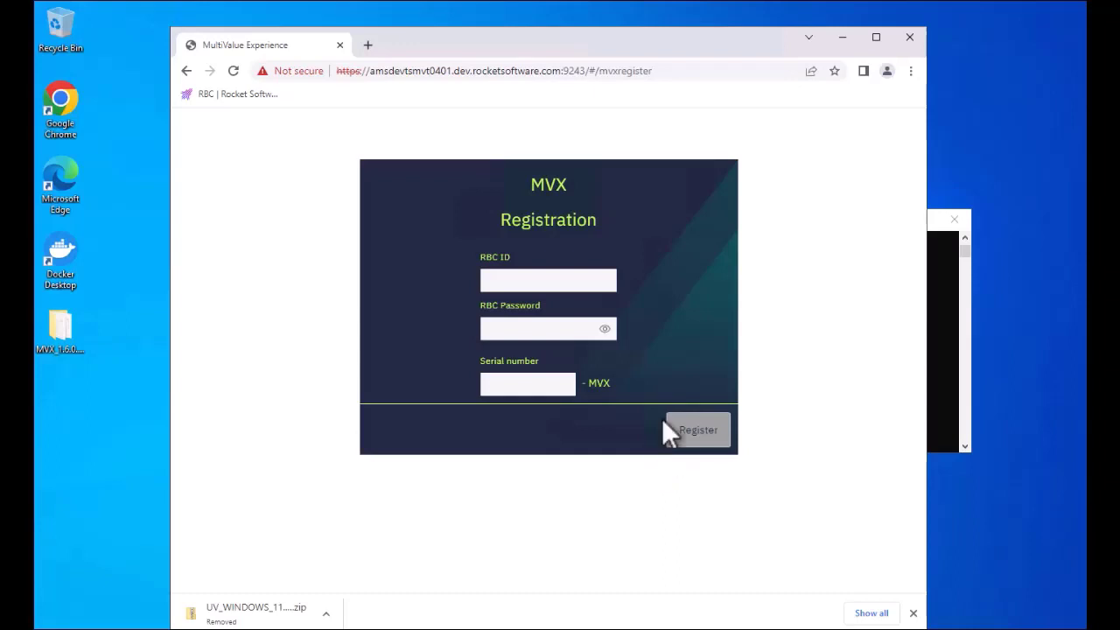
Step: Register MVX with the RBC ID e-mail and RBC password
left_click(510, 279)
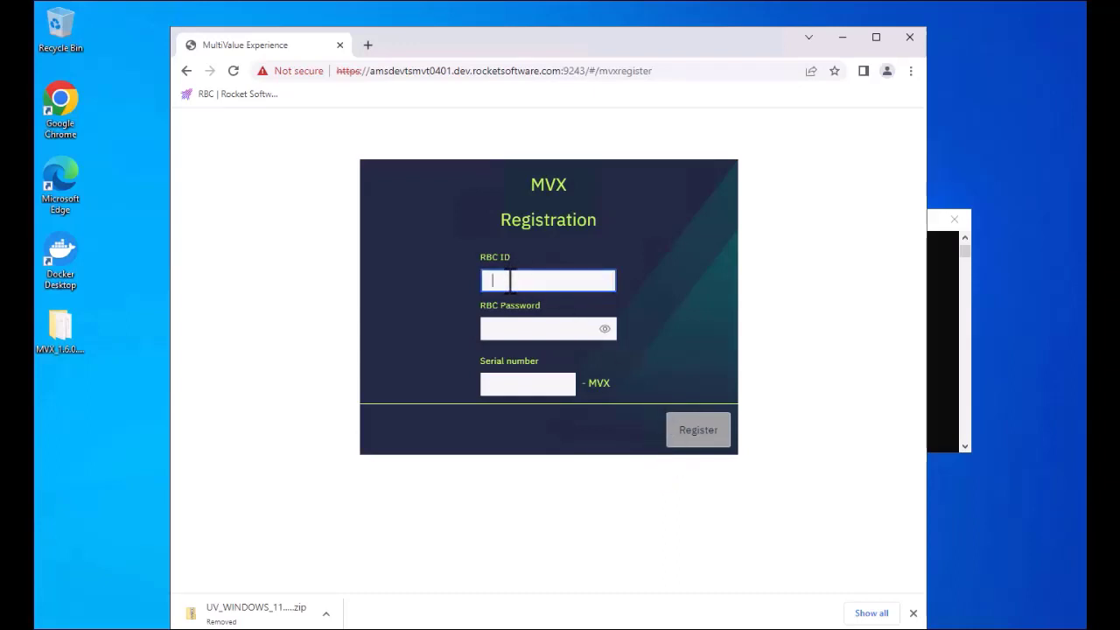
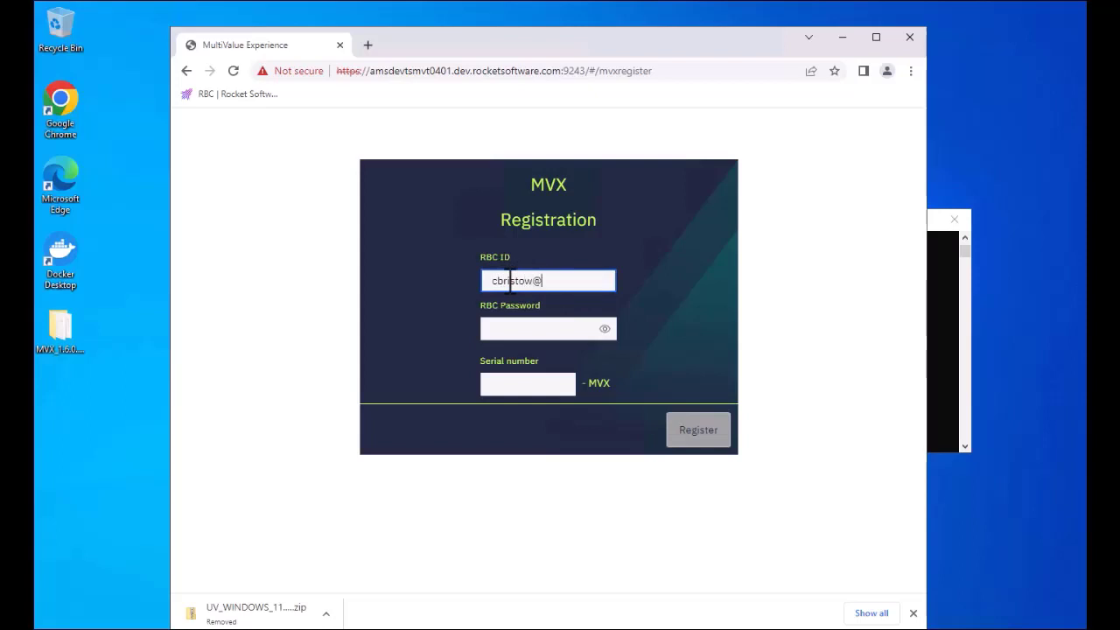
key("Tab")
type("****")
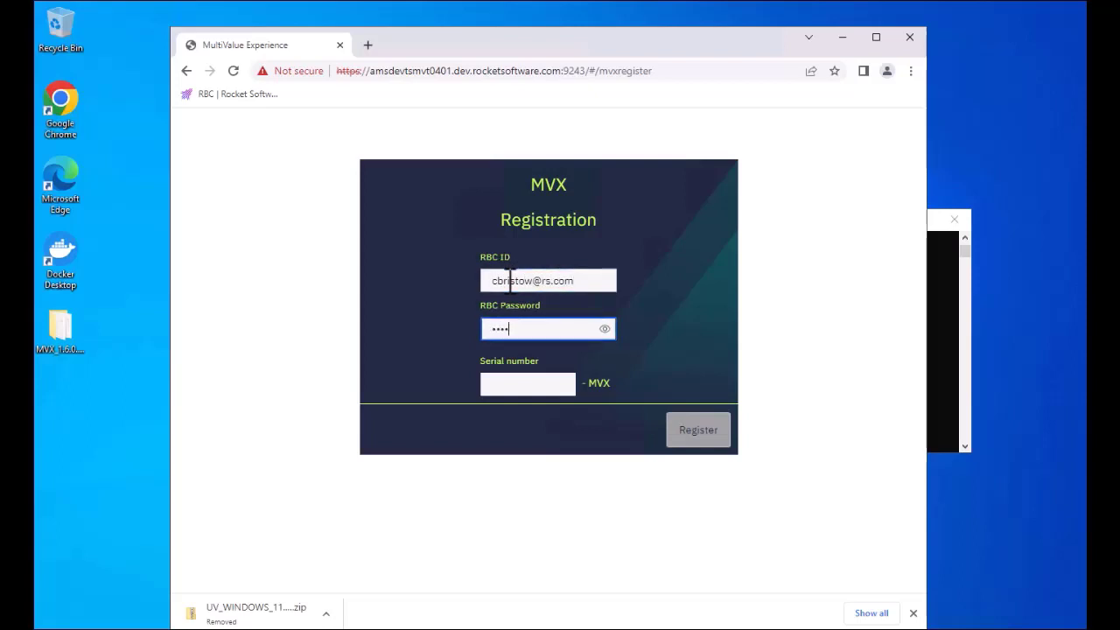
type("******")
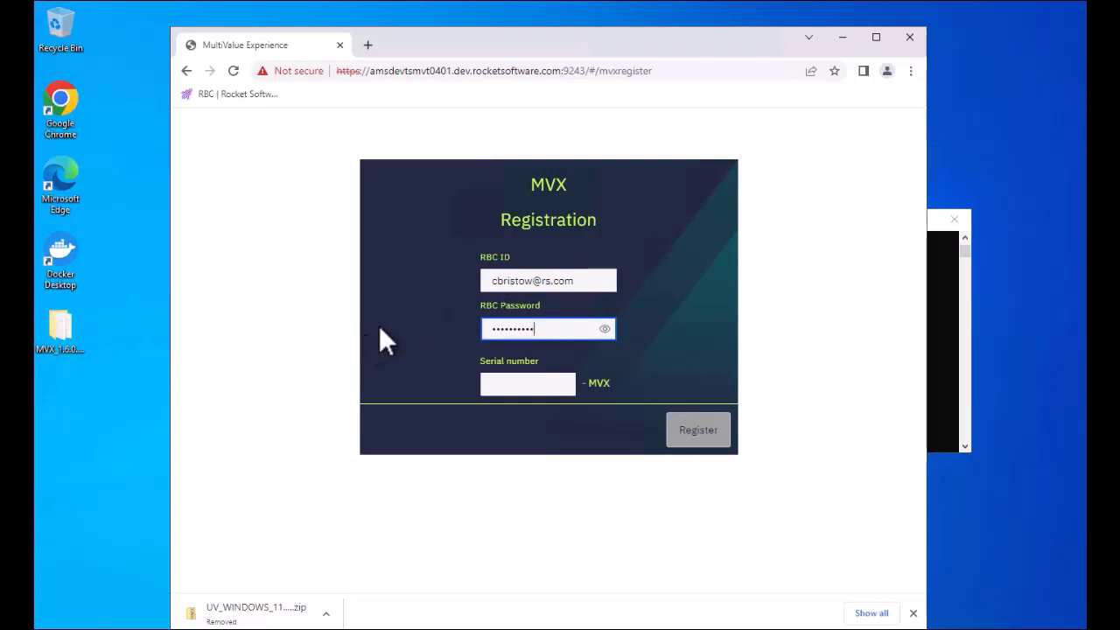
left_click(700, 437)
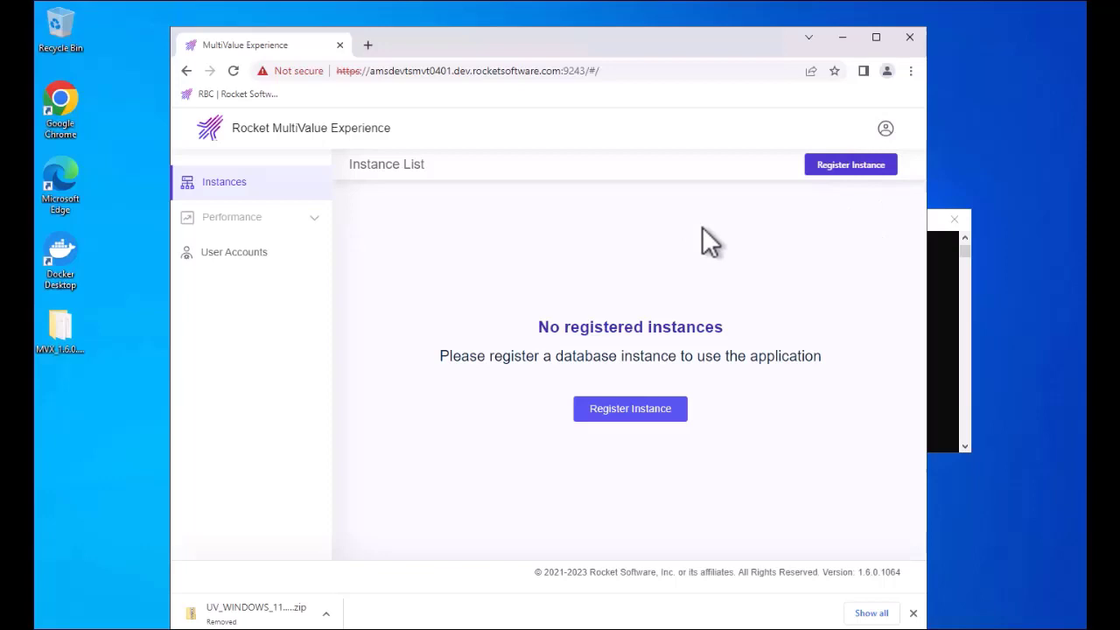
Step: Open the User Accounts list and start creating a new user account
left_click(229, 253)
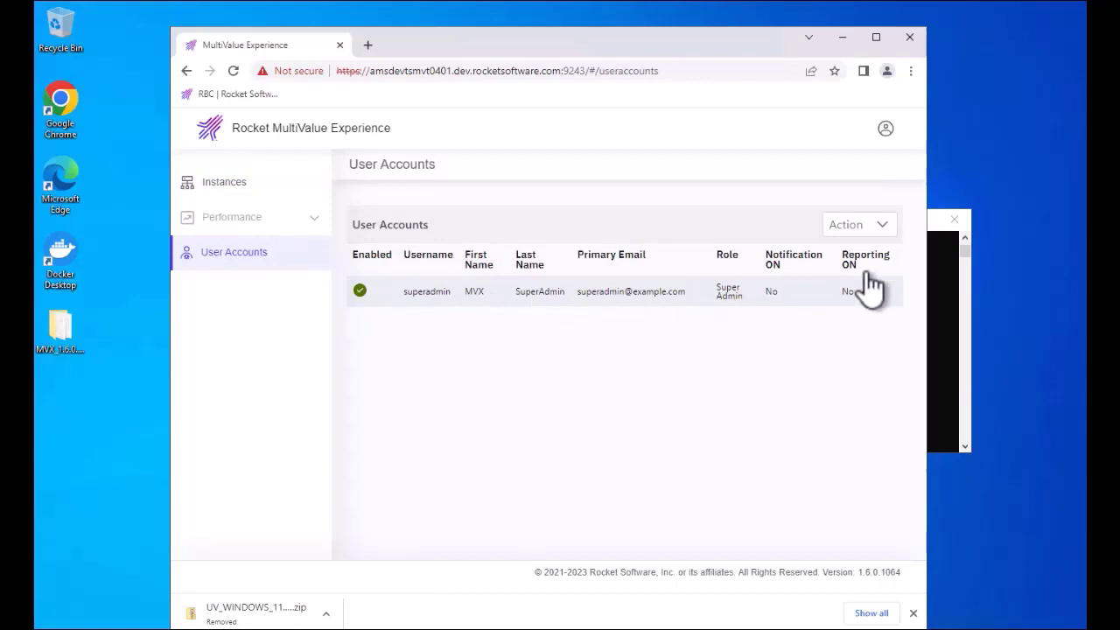
left_click(879, 226)
left_click(809, 253)
left_click(373, 202)
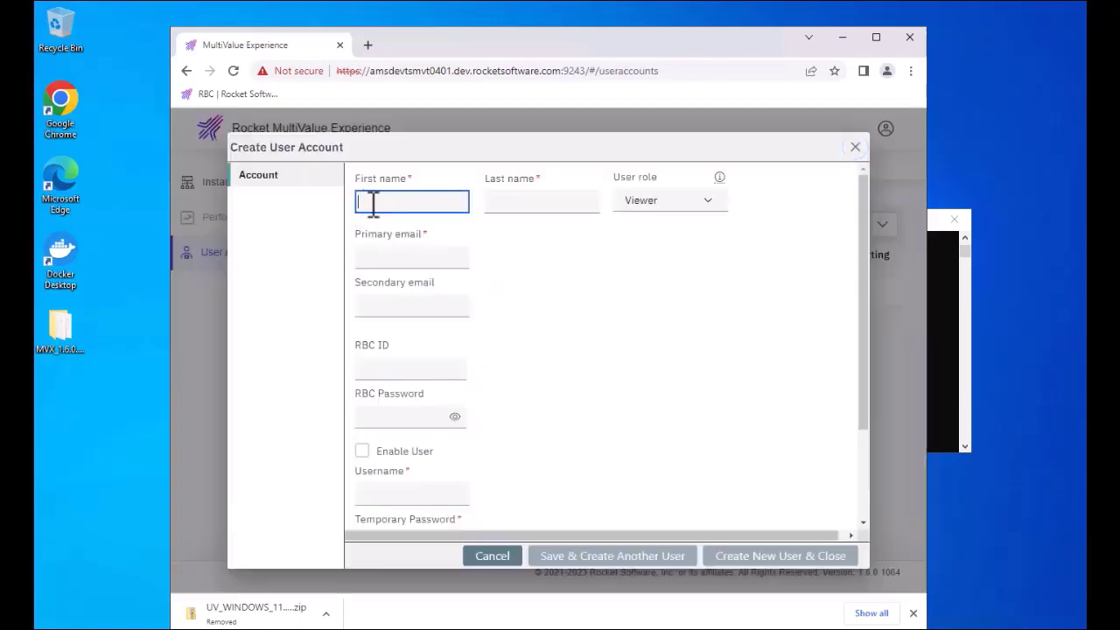
Step: Enter the new user's first and last name and assign the SuperAdmin role
key("Tab")
left_click(709, 203)
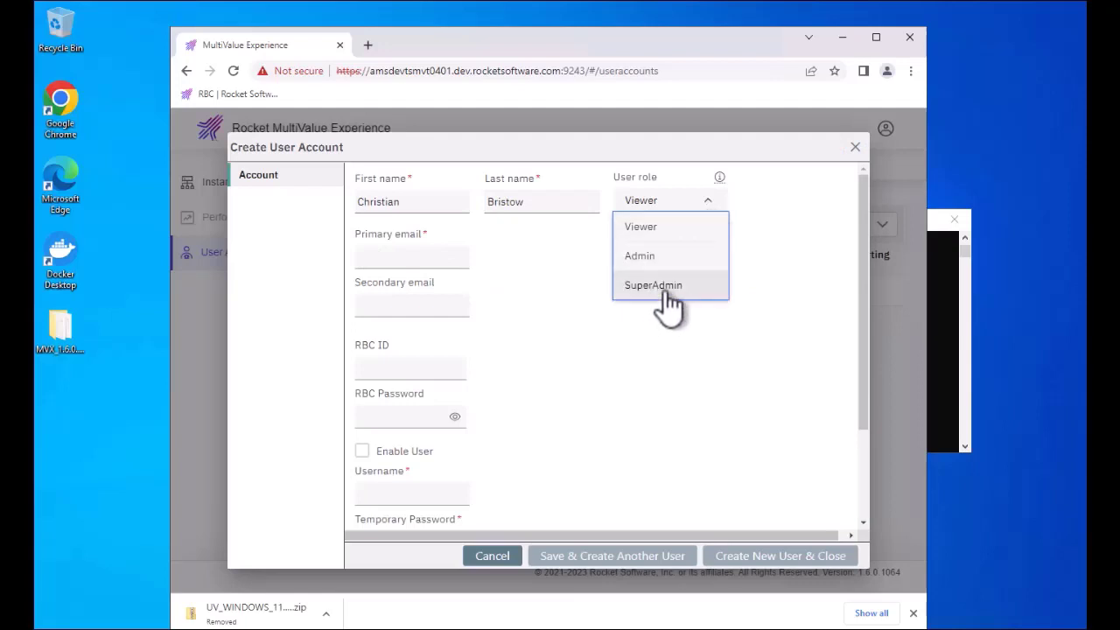
left_click(665, 292)
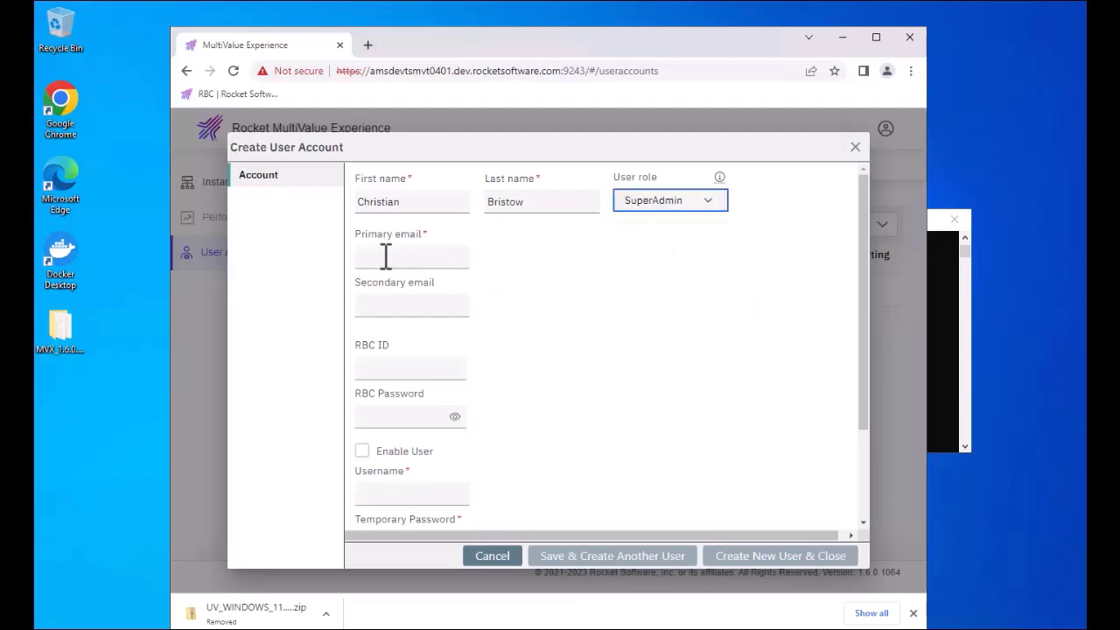
Step: Fill in the new user's primary and secondary email addresses, then open the account menu
left_click(437, 257)
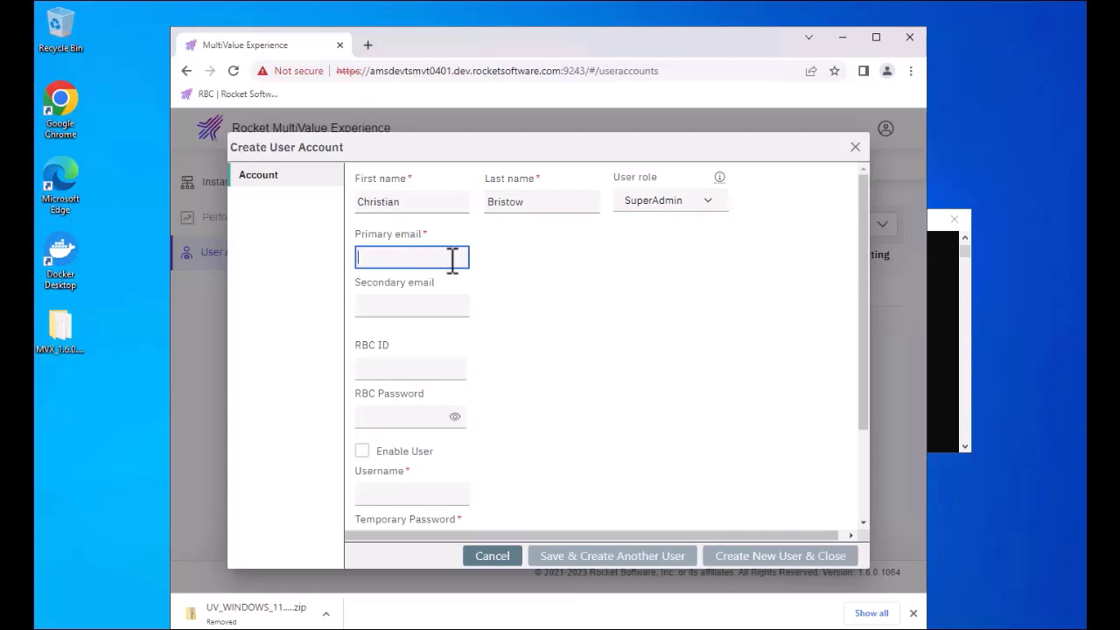
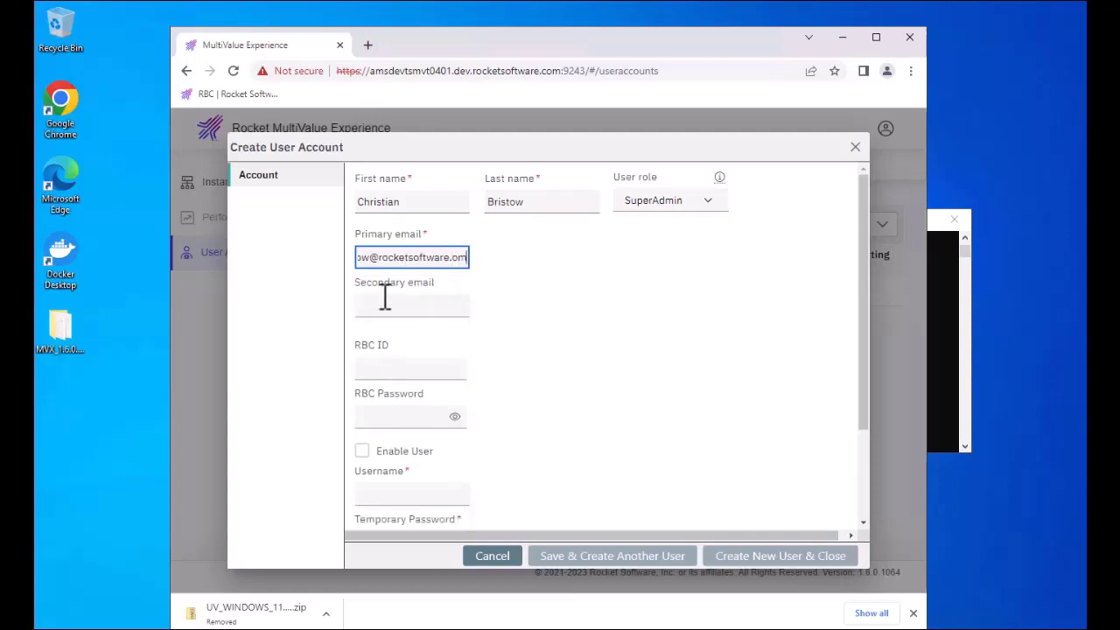
key("Tab")
key("Tab")
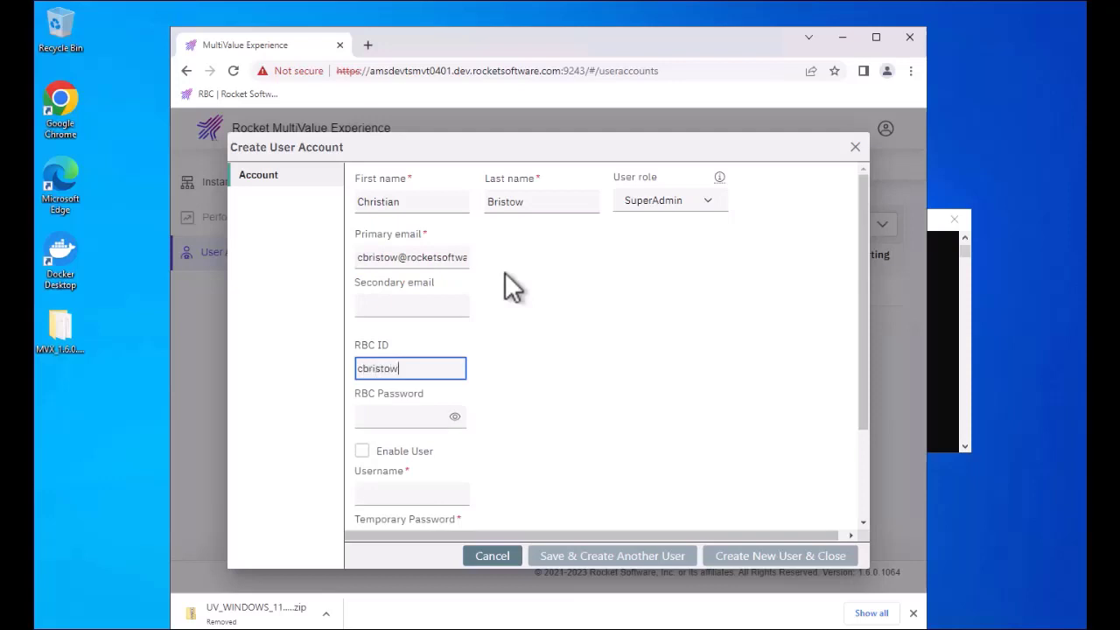
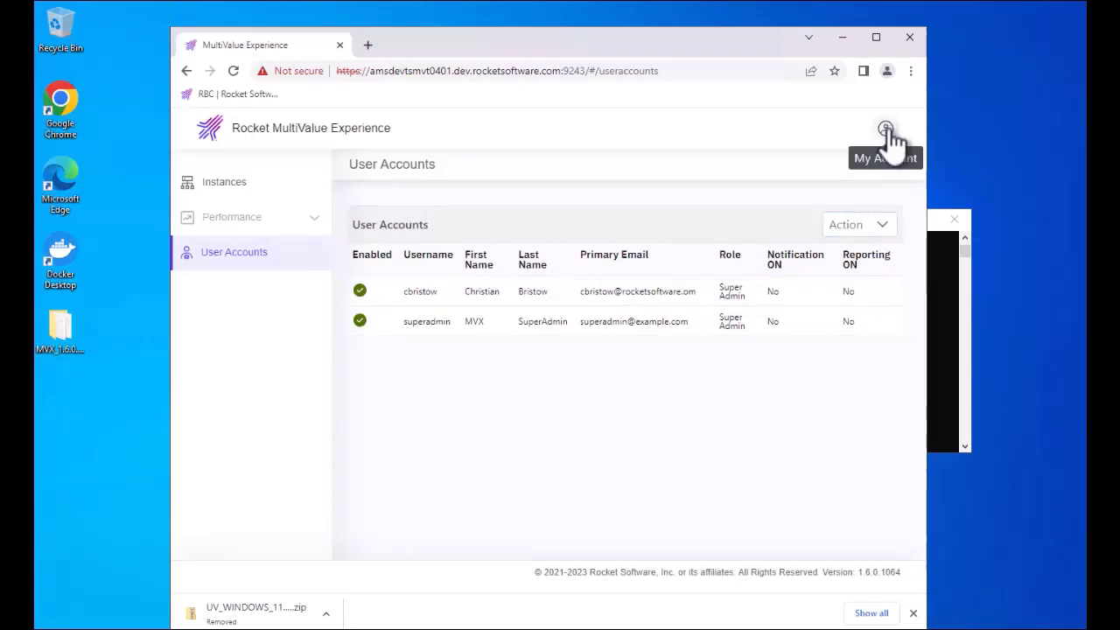
left_click(886, 131)
Step: Log out and sign back in with the new user's username
left_click(797, 252)
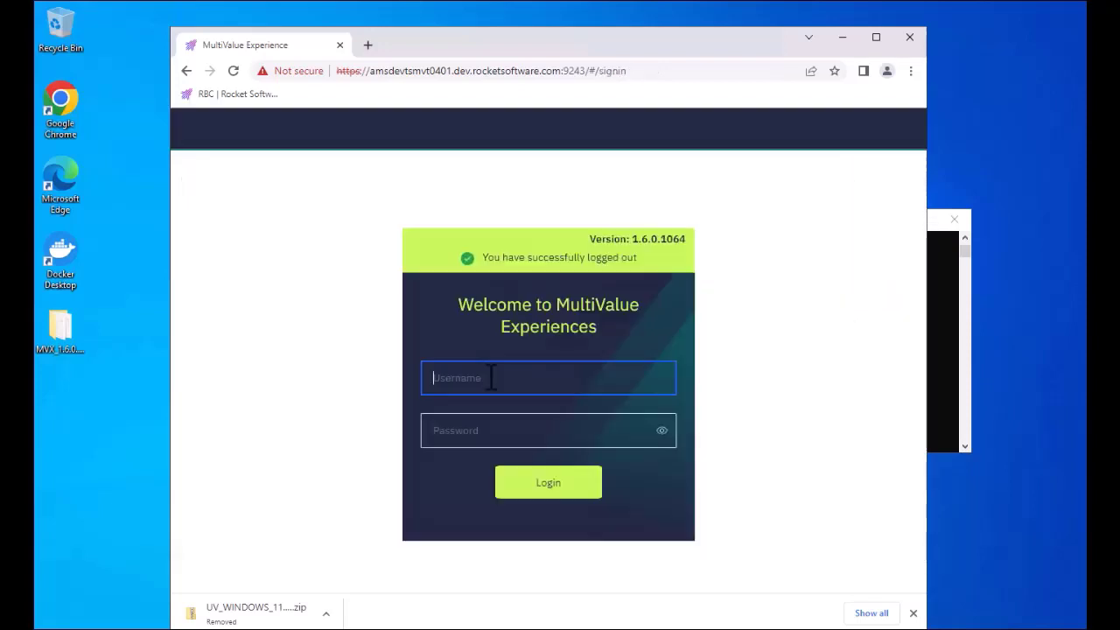
key("Tab")
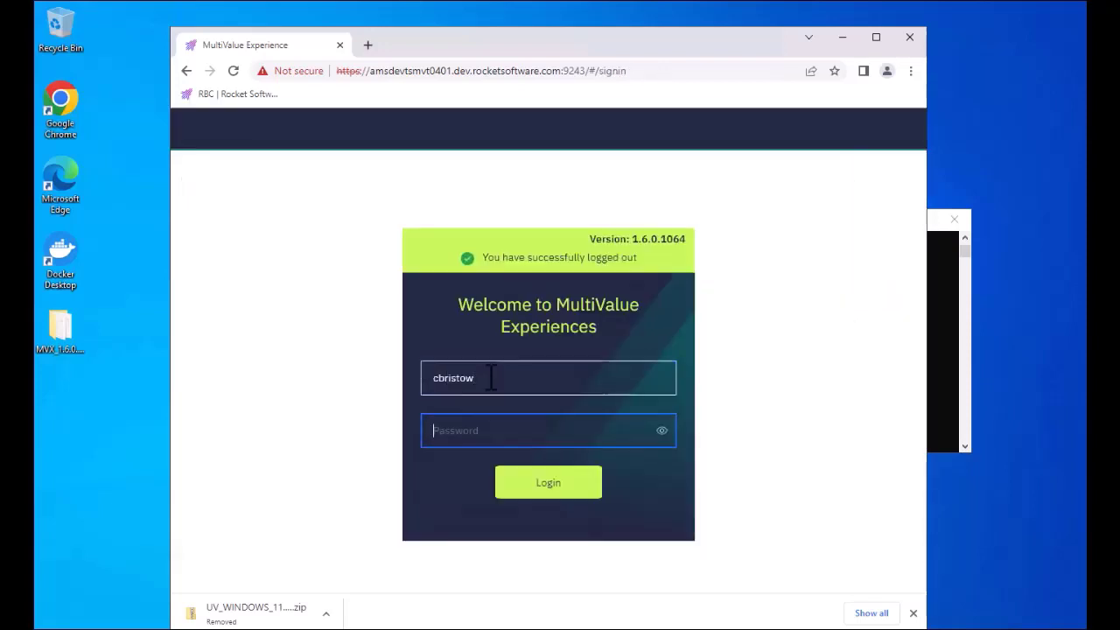
key("Return")
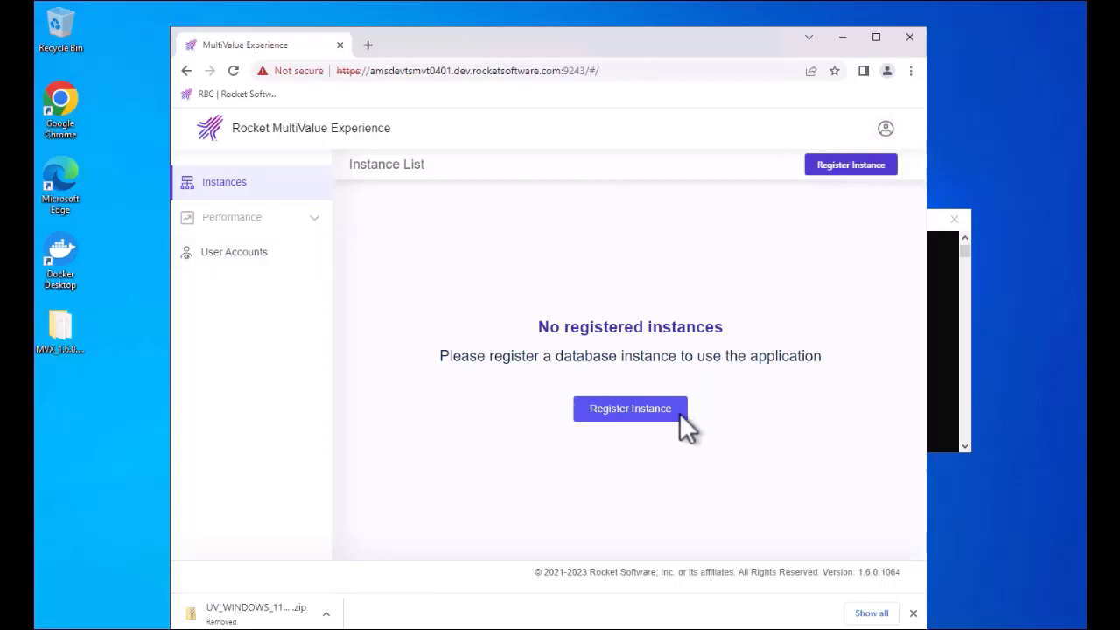
Step: Start registering an instance, using the server host name copied from the web address as host machine
left_click(649, 412)
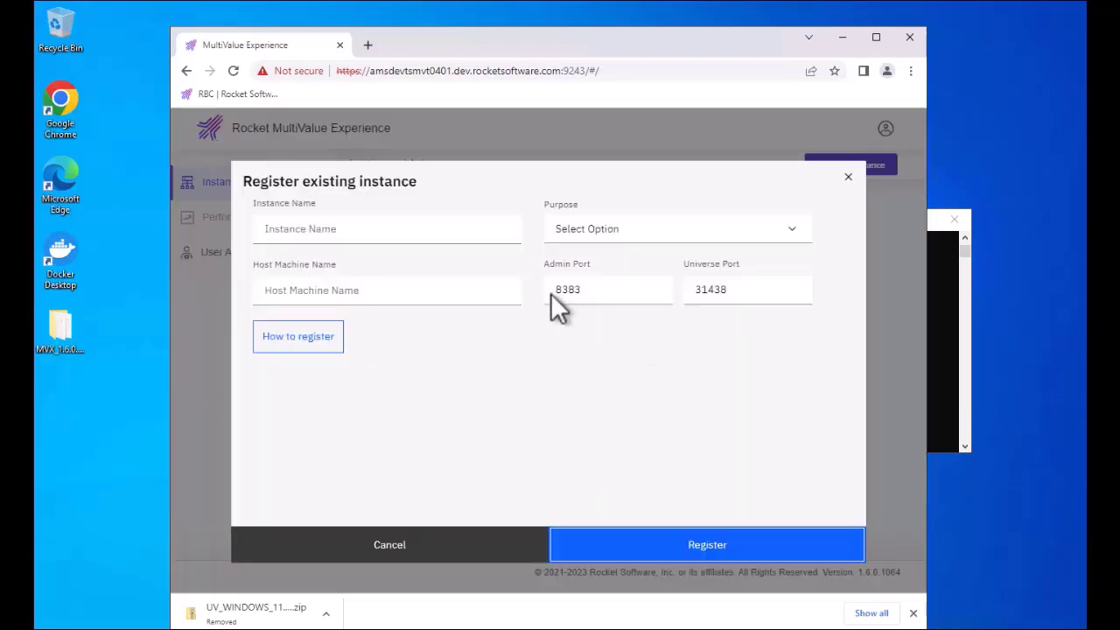
left_click(376, 70)
left_click_drag(376, 70, 562, 74)
key("ctrl+c")
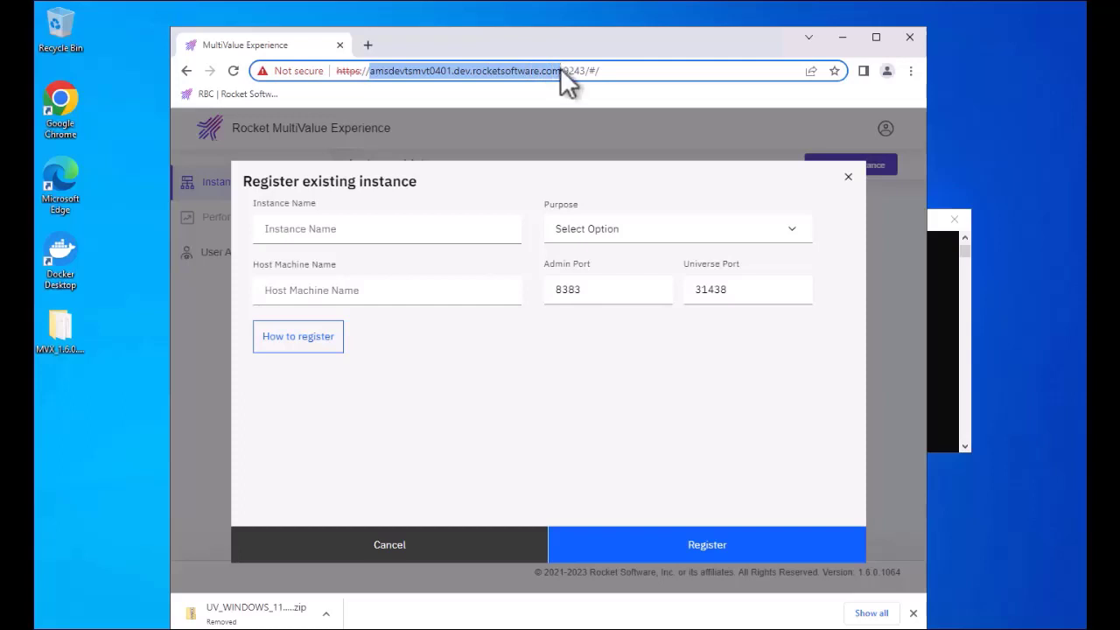
left_click(362, 280)
key("ctrl+v")
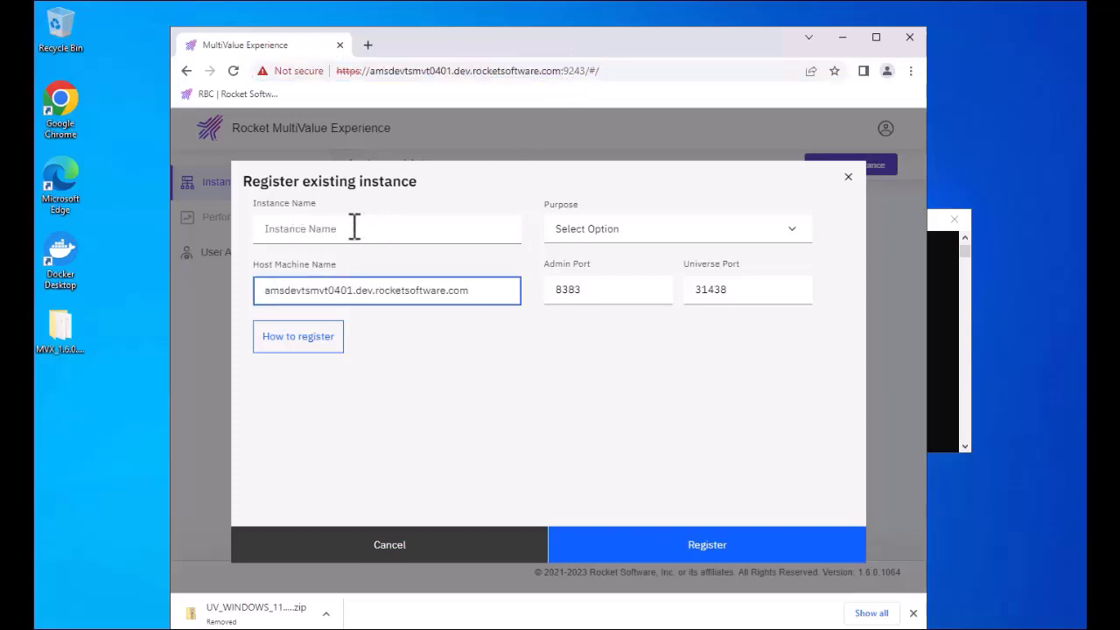
Step: Name the instance Windows_box, set its purpose to Test, and register it on admin port 8383
left_click(364, 228)
type("Windows")
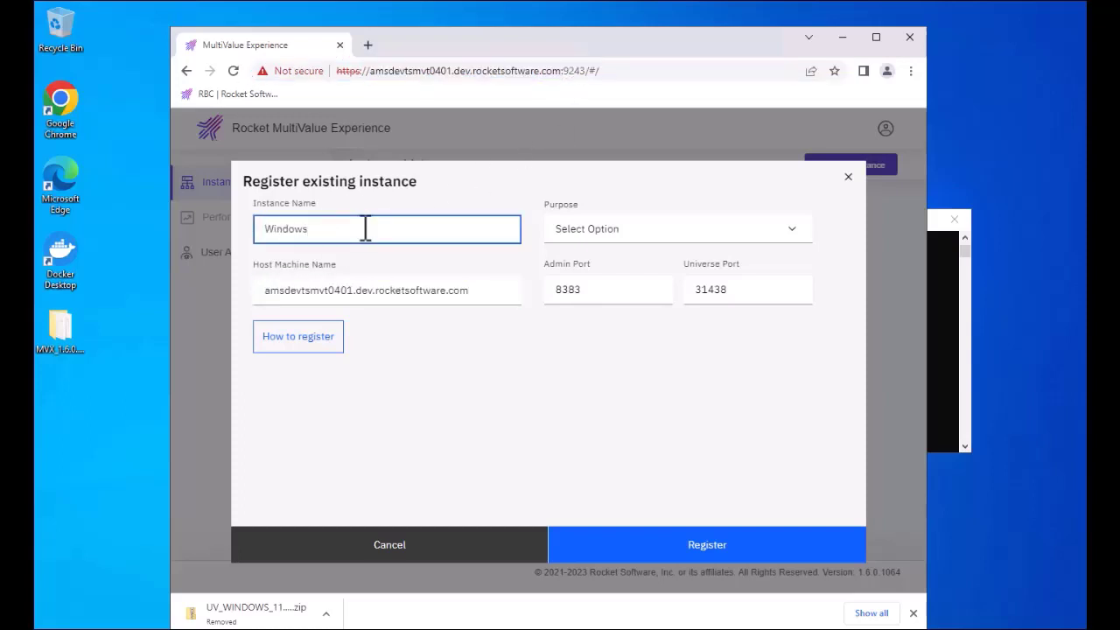
type("_box")
left_click(729, 232)
left_click(586, 347)
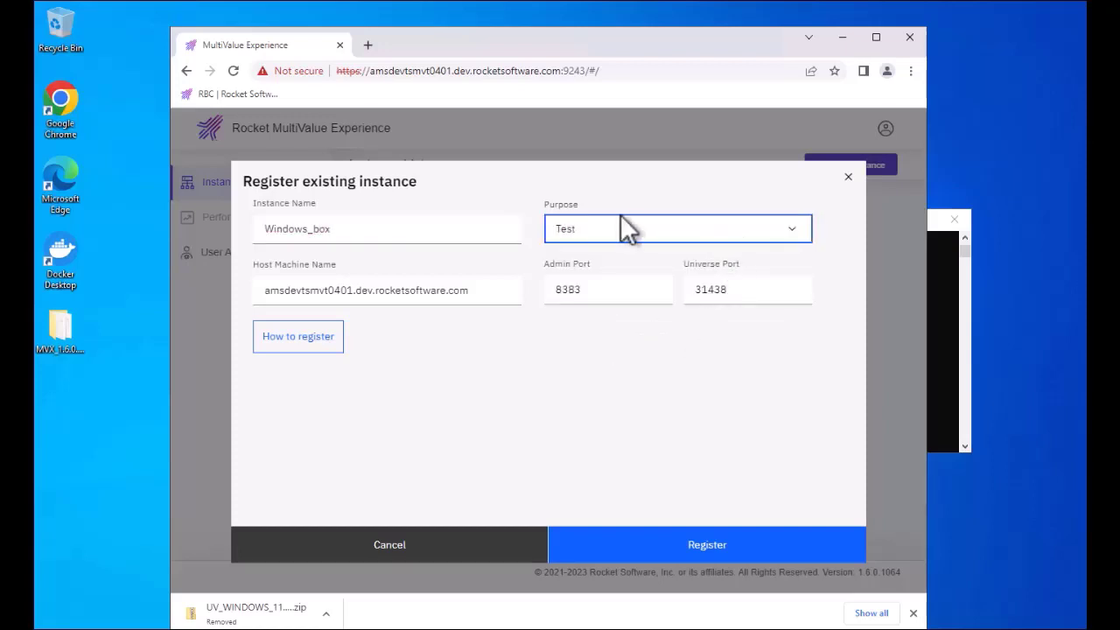
double_click(565, 294)
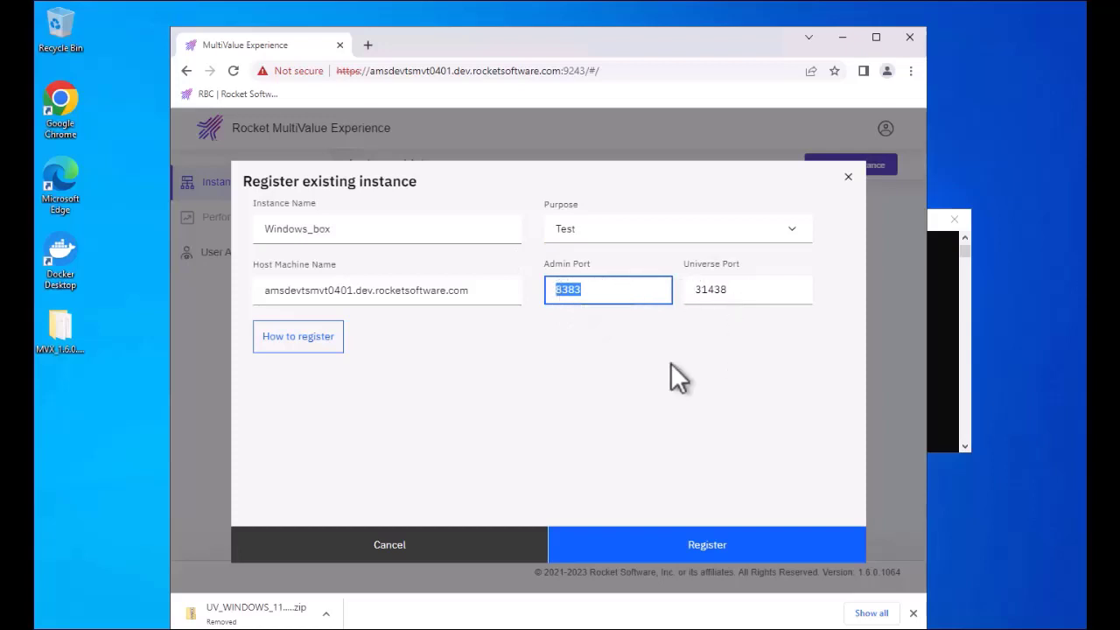
left_click(705, 546)
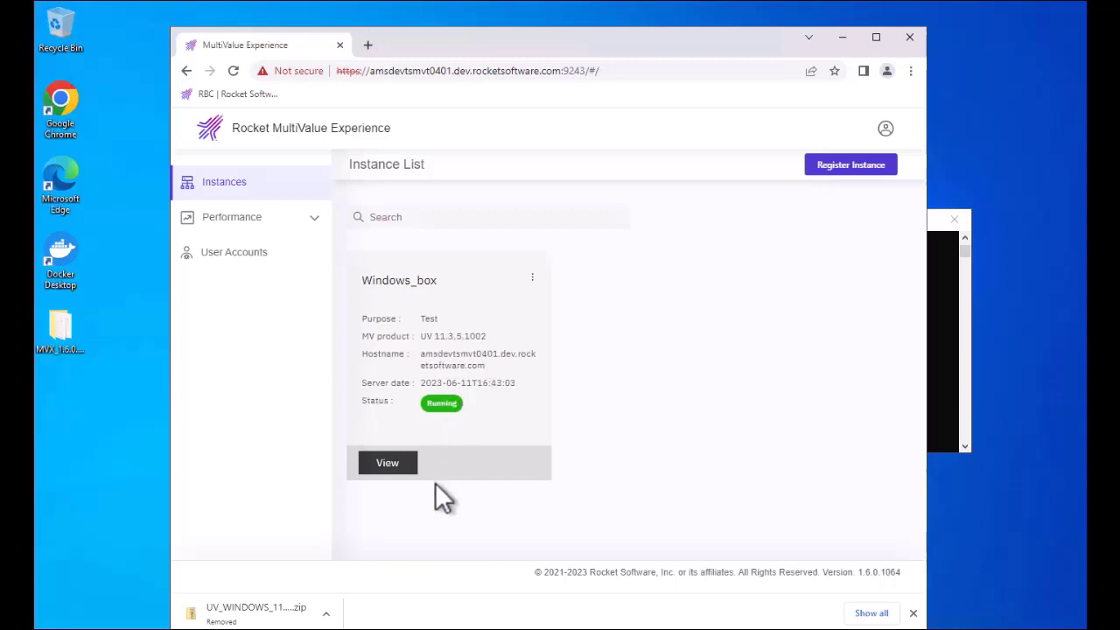
Step: View the Windows_box card's dashboard in a maximized browser and refresh Performance to load its figures
left_click(387, 463)
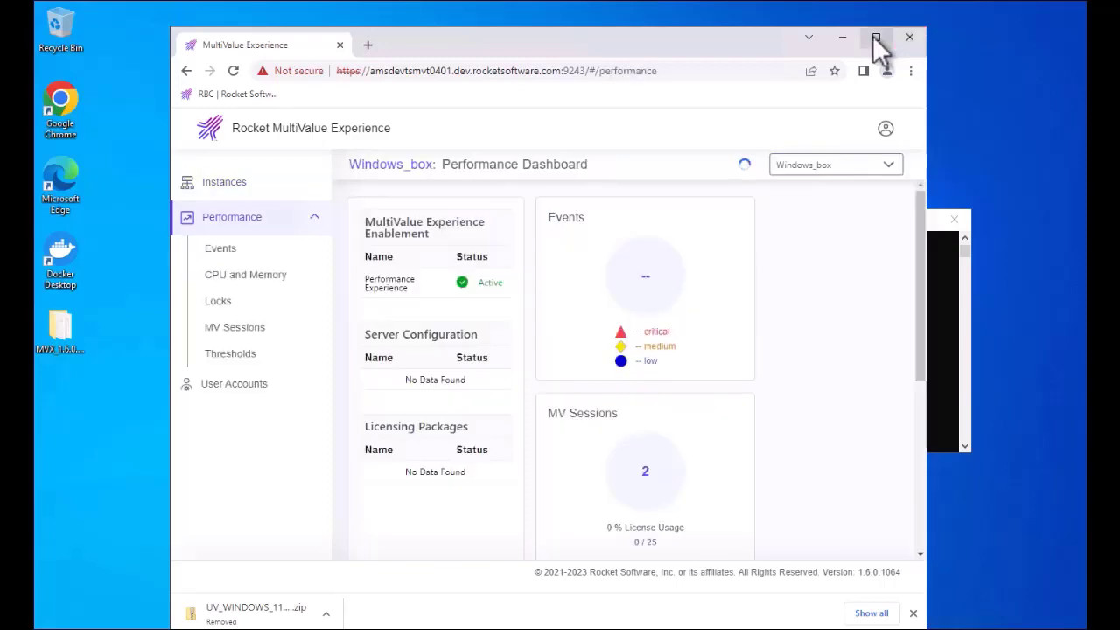
left_click(876, 37)
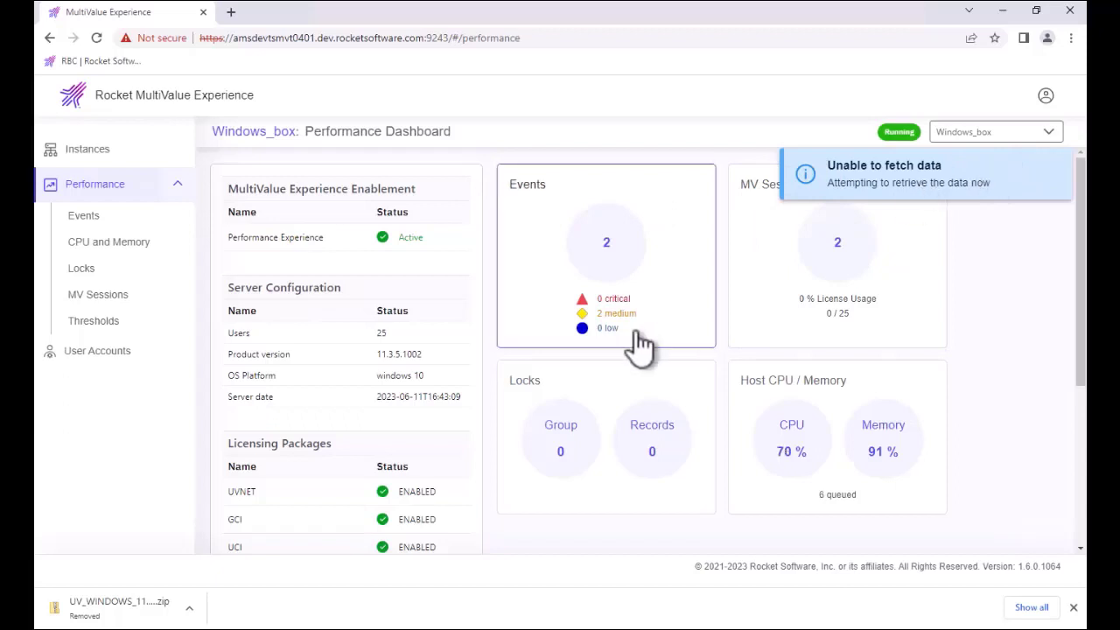
left_click(113, 183)
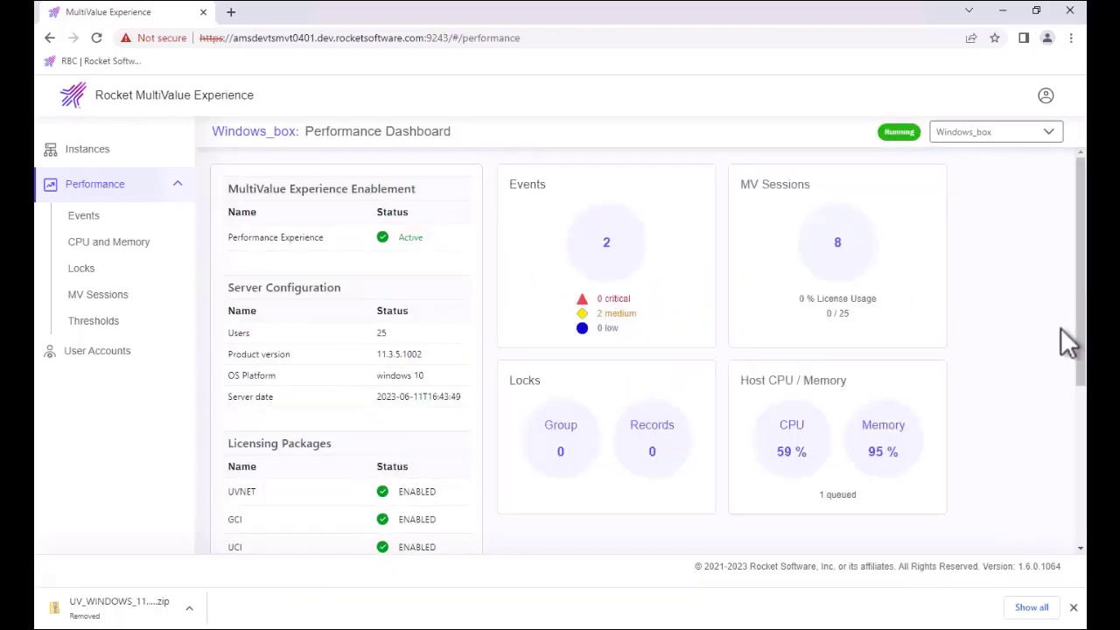
left_click(1080, 426)
left_click_drag(1081, 426, 1078, 236)
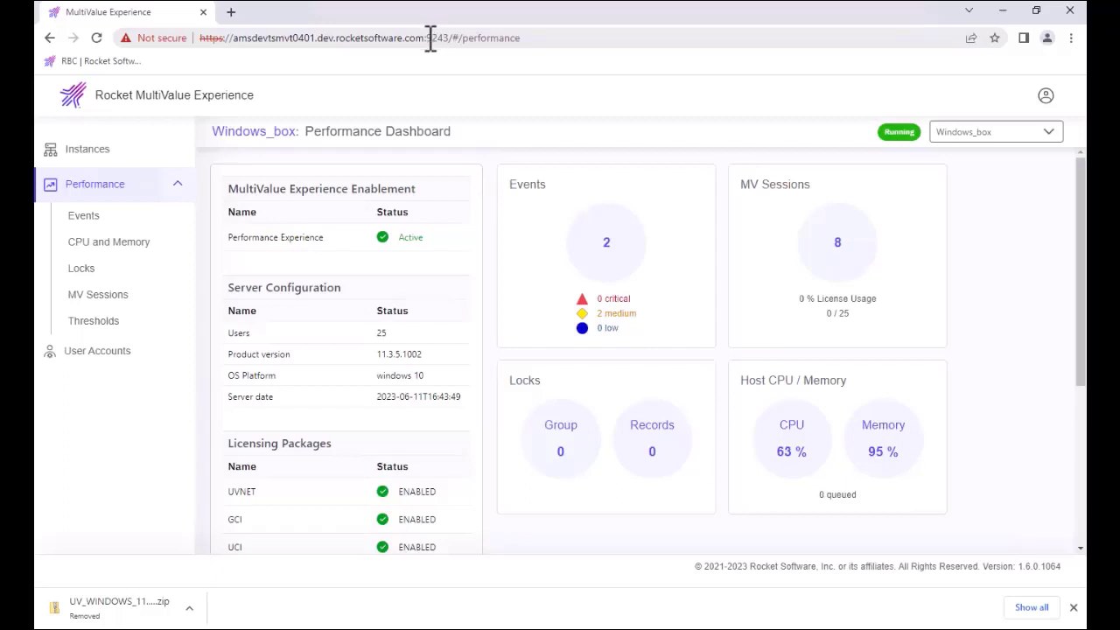
Step: Open the MVAdmin site on port 8383 and sign in as admin
left_click_drag(428, 38, 583, 42)
type("8383")
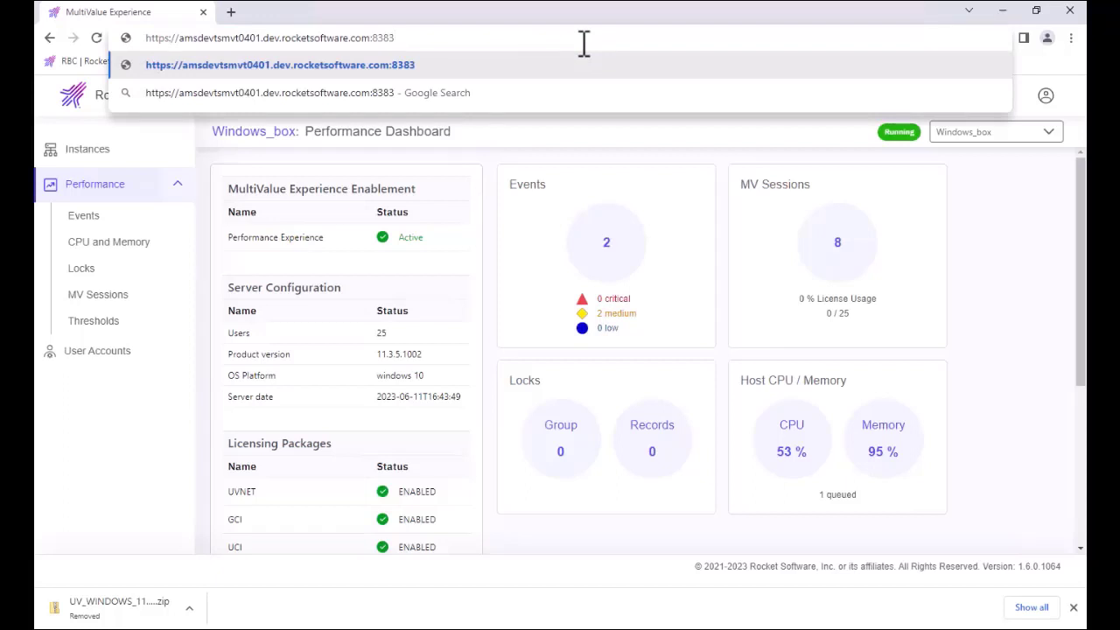
key("Return")
left_click(533, 260)
type("admin")
key("Tab")
type("a")
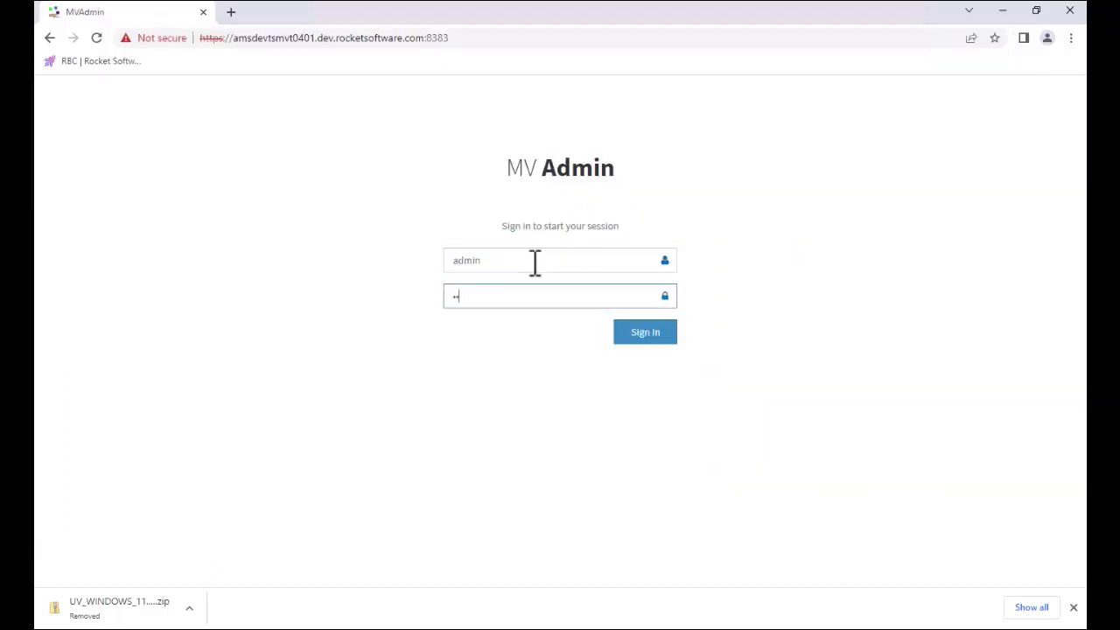
type("dmin")
key("Return")
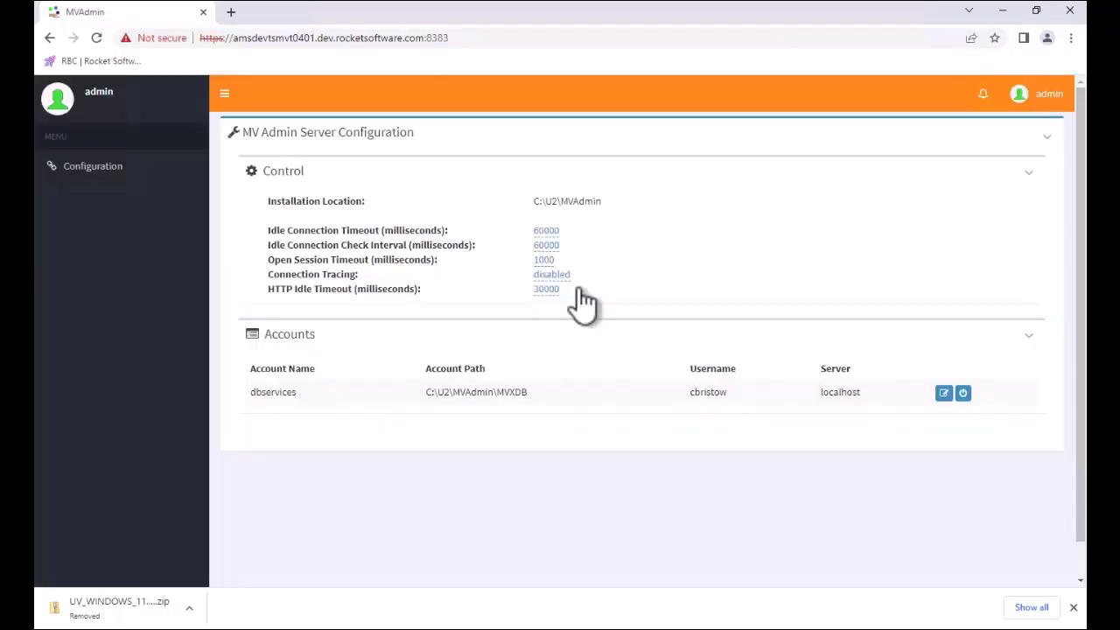
Step: Test the dbservices account's connection to localhost and confirm its configuration
left_click(943, 393)
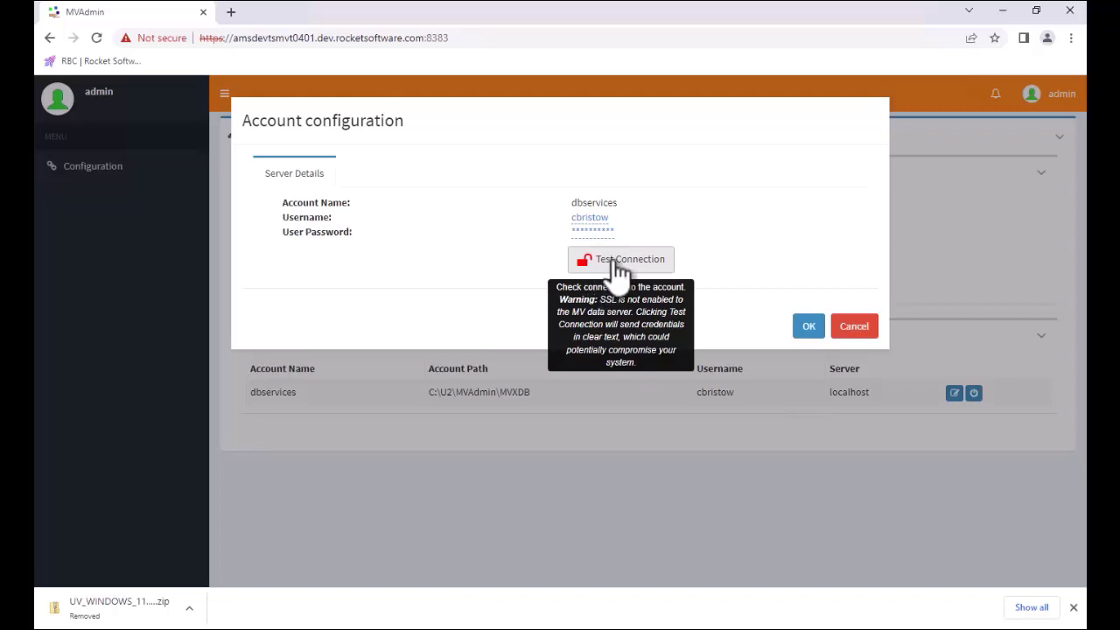
left_click(616, 262)
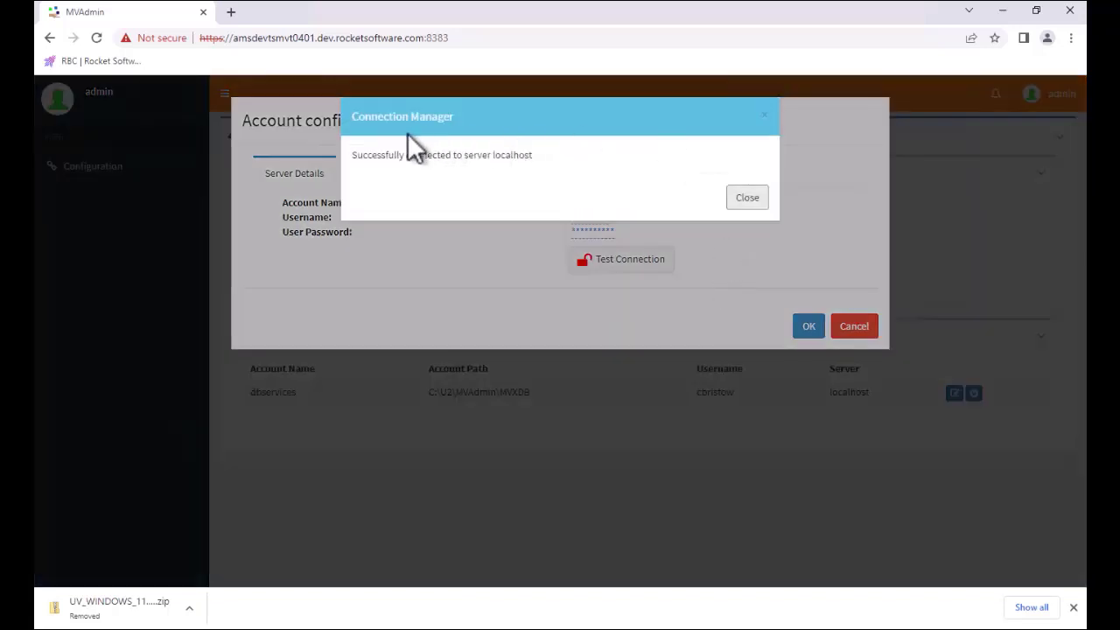
left_click(748, 200)
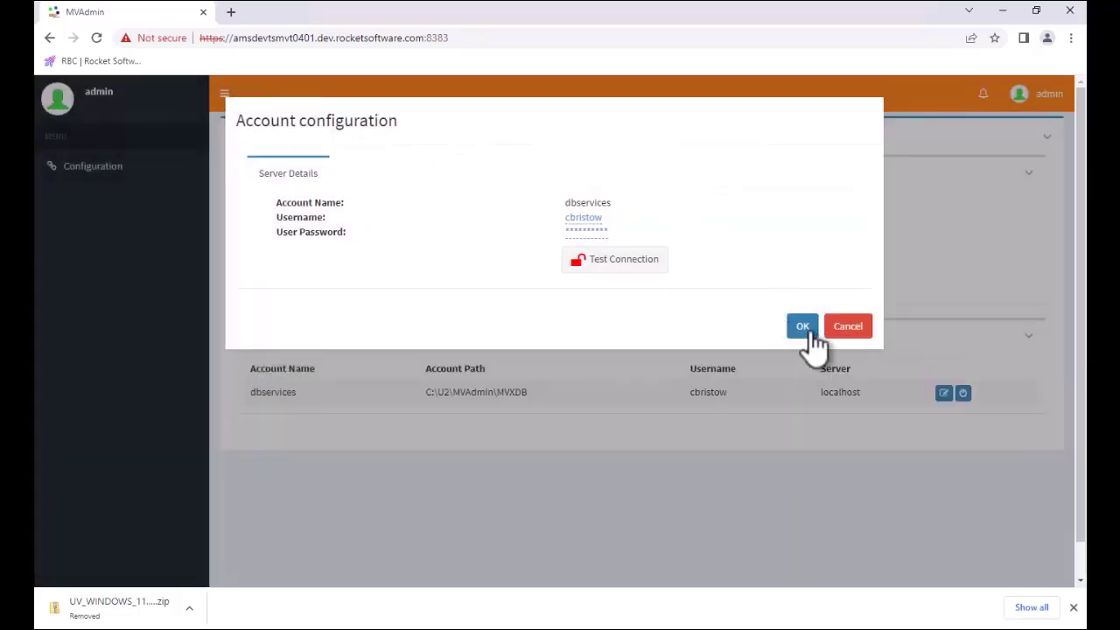
left_click(803, 330)
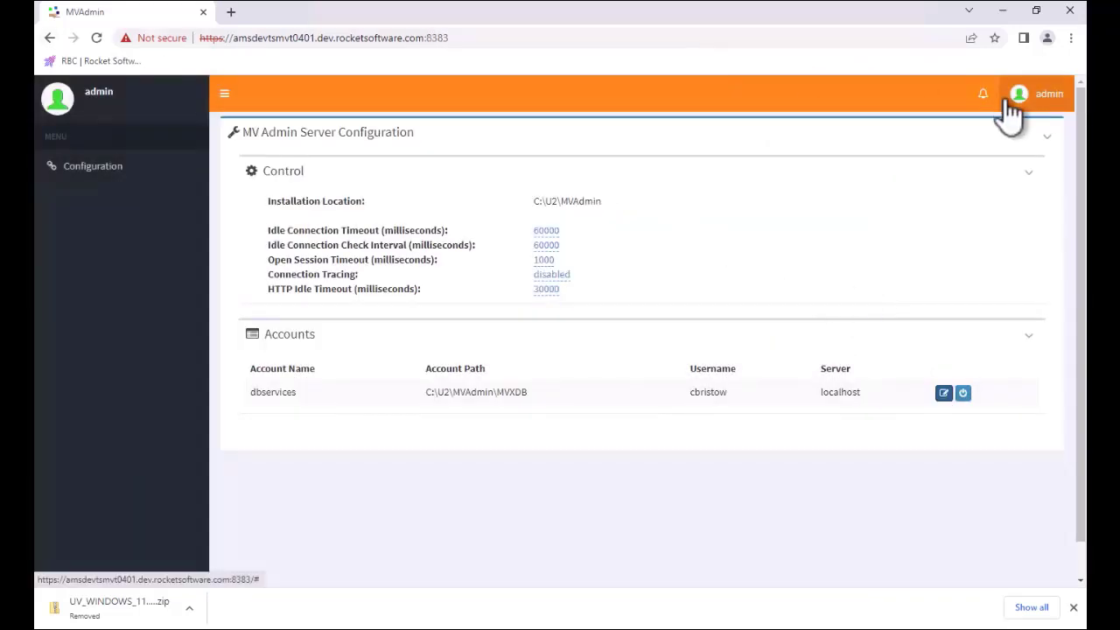